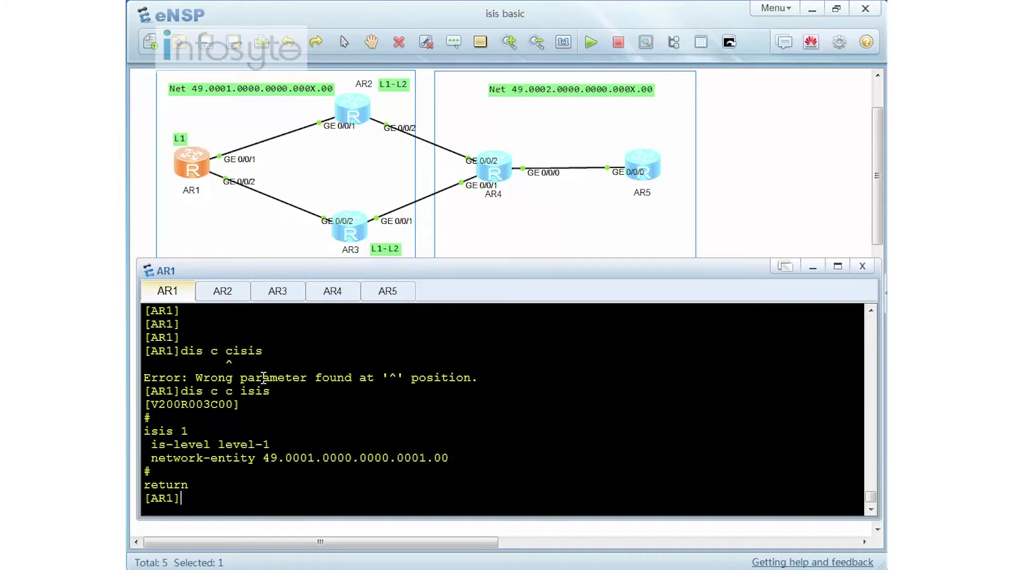
Step: Start typing the 'dis ip ro' routing-table command in AR1's console
{"action": "type", "text": "dis ip ro"}
Step: List AR1's IS-IS routes and highlight the 0.0.0.0/0 default route via 13.1.1.2 and 12.1.1.2
{"action": "key", "text": "Tab"}
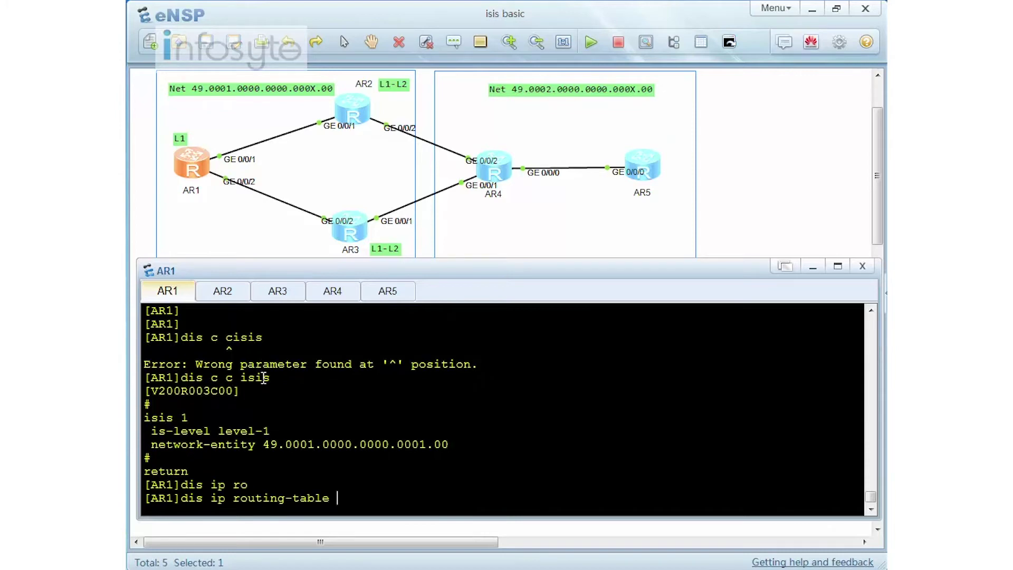
{"action": "type", "text": "p isis"}
{"action": "key", "text": "Return"}
{"action": "scroll", "coordinate": [260, 392], "scroll_direction": "up", "scroll_amount": 3}
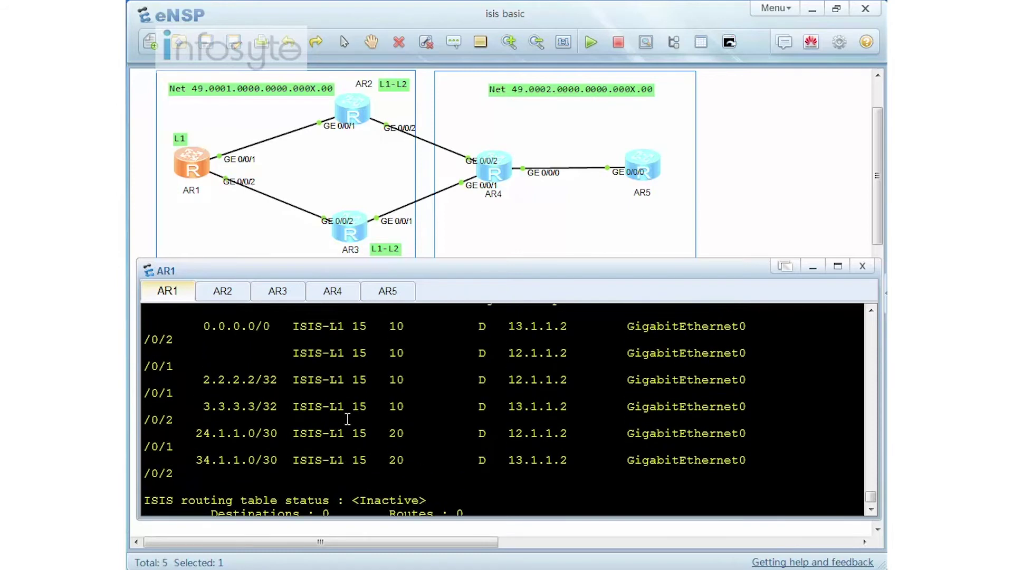
{"action": "left_click_drag", "start_coordinate": [209, 419], "coordinate": [277, 419]}
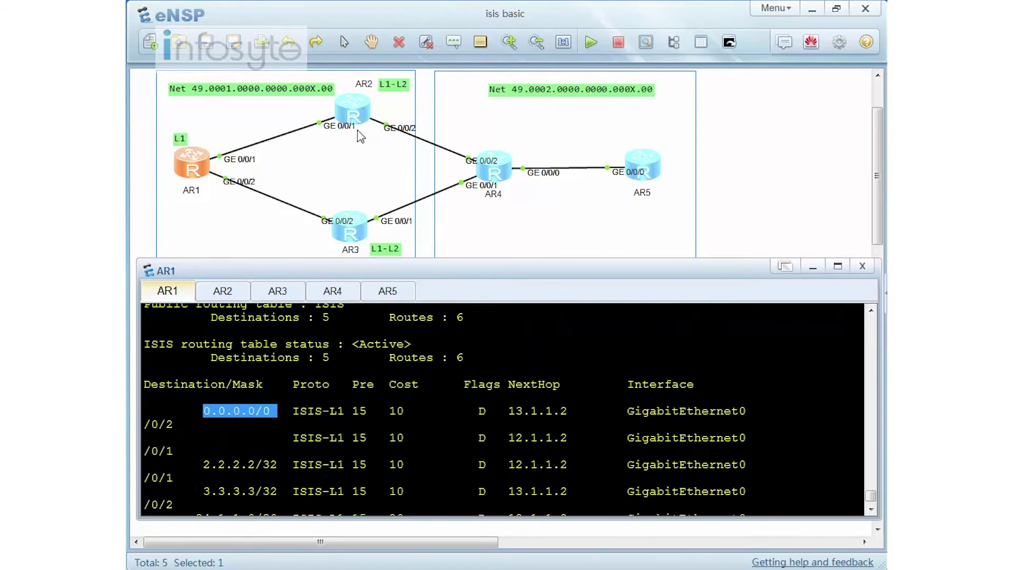
{"action": "left_click_drag", "start_coordinate": [509, 411], "coordinate": [568, 410]}
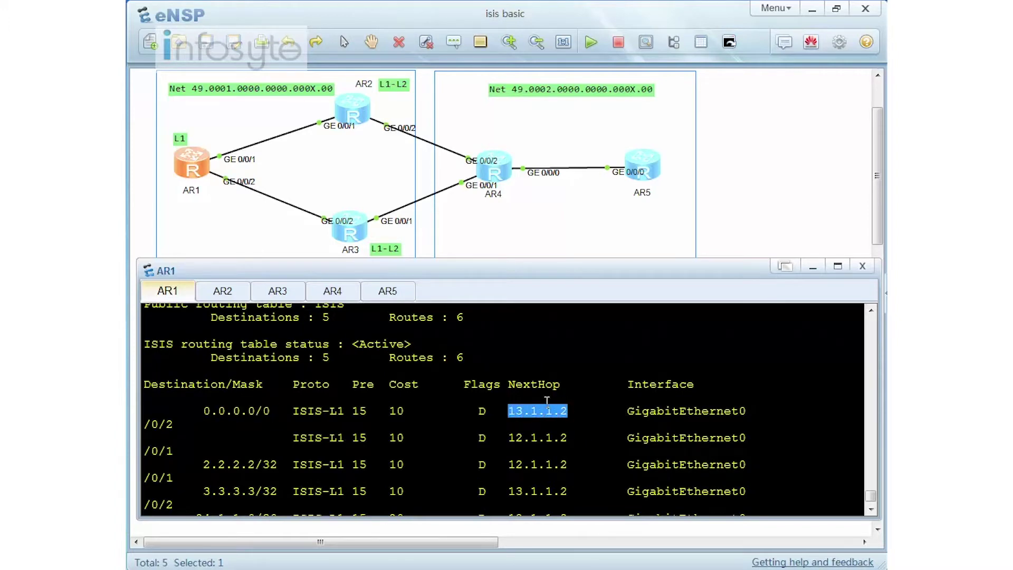
{"action": "left_click_drag", "start_coordinate": [509, 438], "coordinate": [573, 447]}
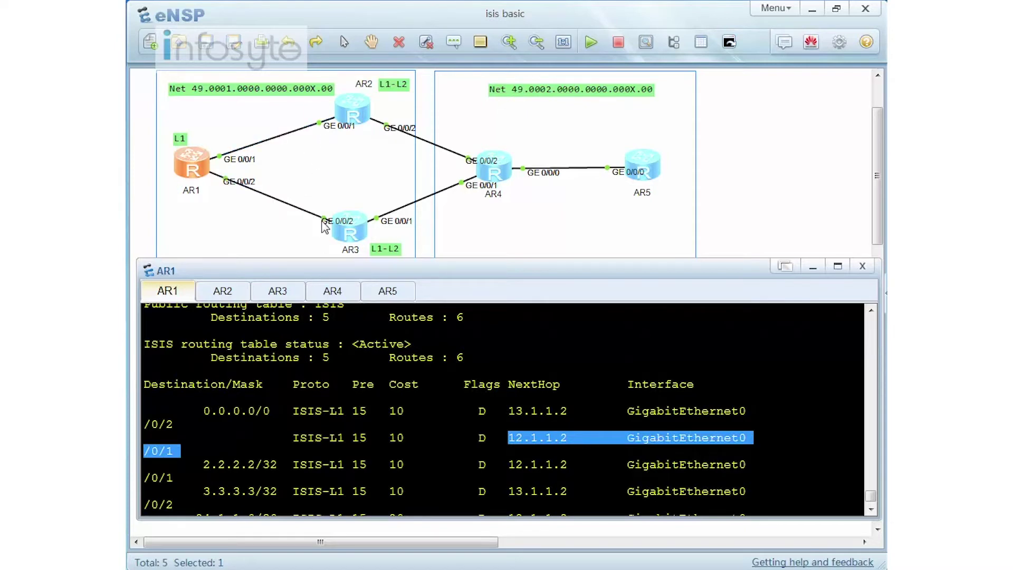
{"action": "left_click", "coordinate": [409, 425]}
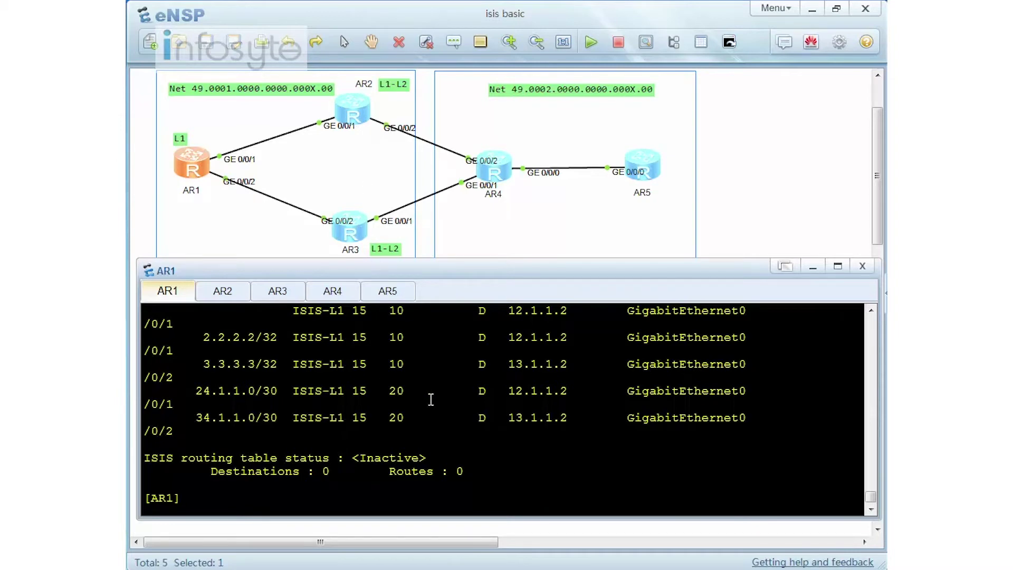
Step: Ping 4.4.4.4 and then 5.5.5.5 from AR1, both with 0% packet loss
{"action": "type", "text": "ping 4.4.4.4"}
{"action": "key", "text": "Return"}
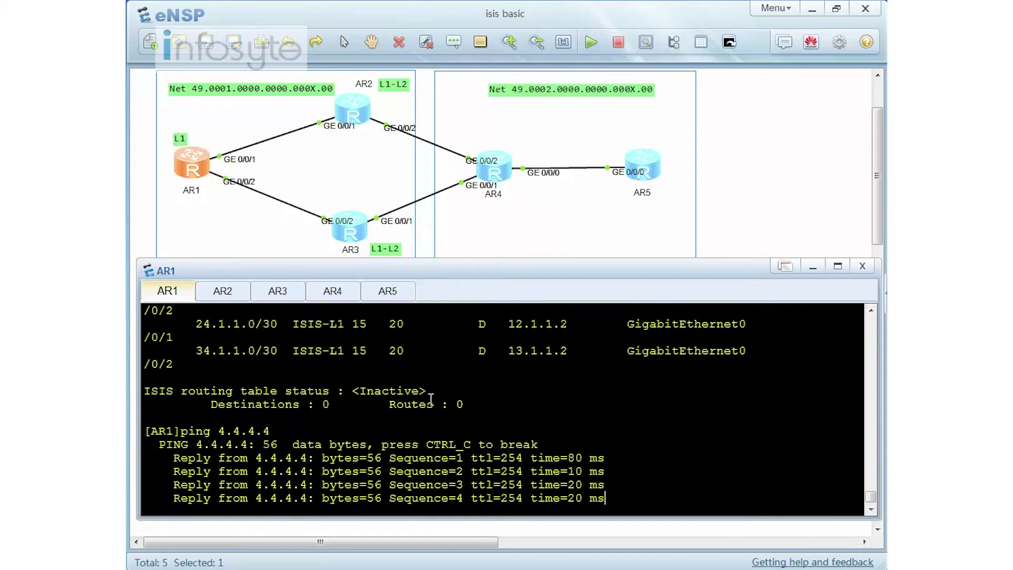
{"action": "type", "text": "ping "}
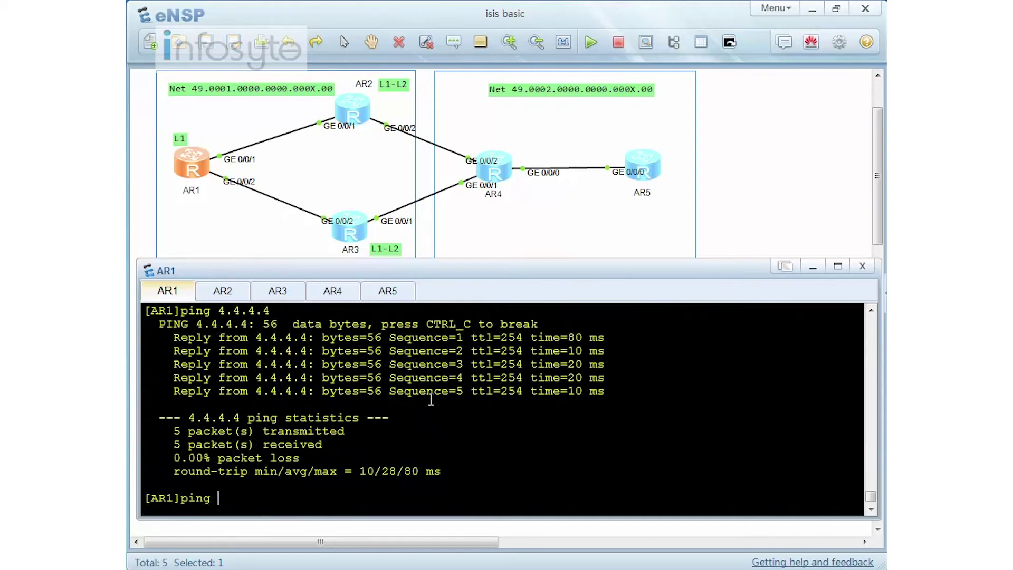
{"action": "type", "text": "5.5.5.5"}
{"action": "key", "text": "Return"}
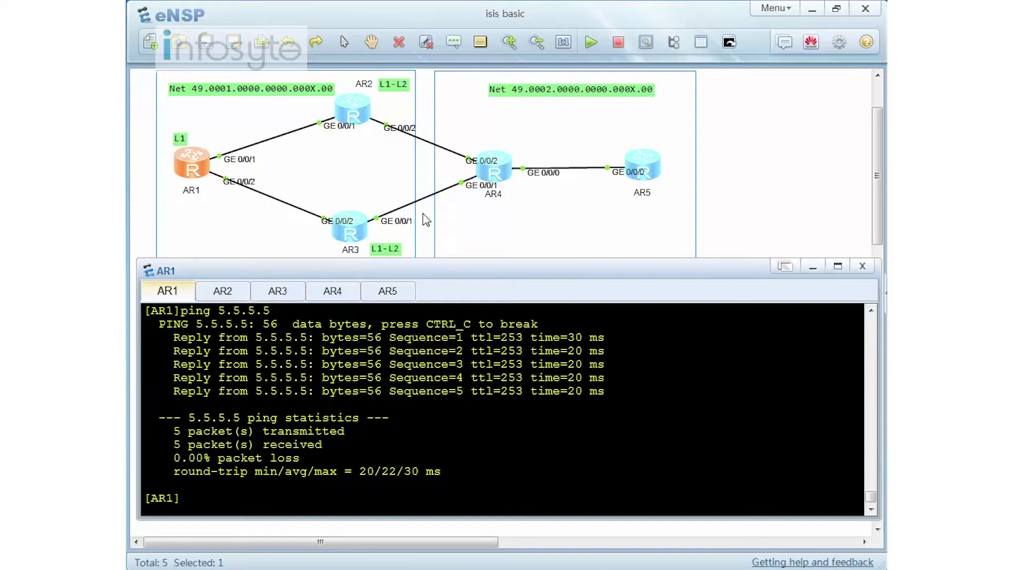
{"action": "left_click", "coordinate": [448, 41]}
Step: Add a 'COST 20' text label beside the AR3–AR4 link
{"action": "left_click", "coordinate": [423, 223]}
{"action": "type", "text": "COST"}
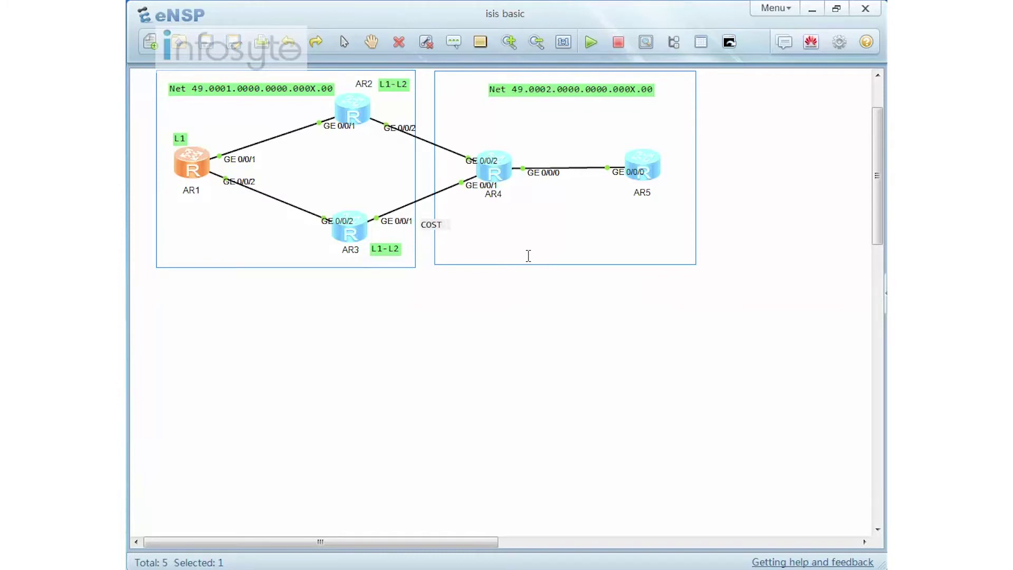
{"action": "type", "text": " 20"}
{"action": "left_click", "coordinate": [508, 289]}
Step: Set IS-IS cost 20 on AR3's GigabitEthernet0/0/1 interface
{"action": "double_click", "coordinate": [348, 232]}
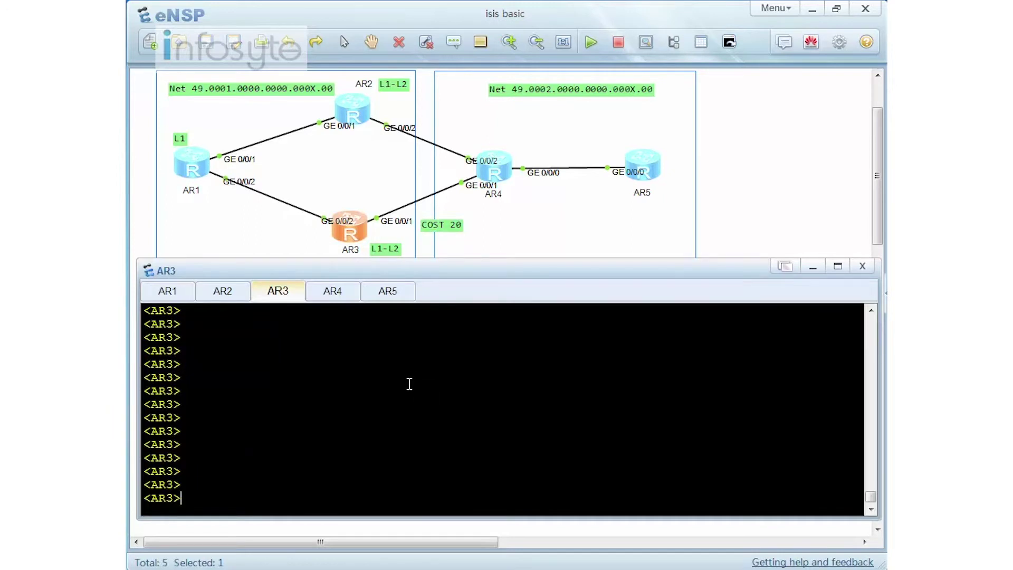
{"action": "type", "text": "sys"}
{"action": "key", "text": "Return"}
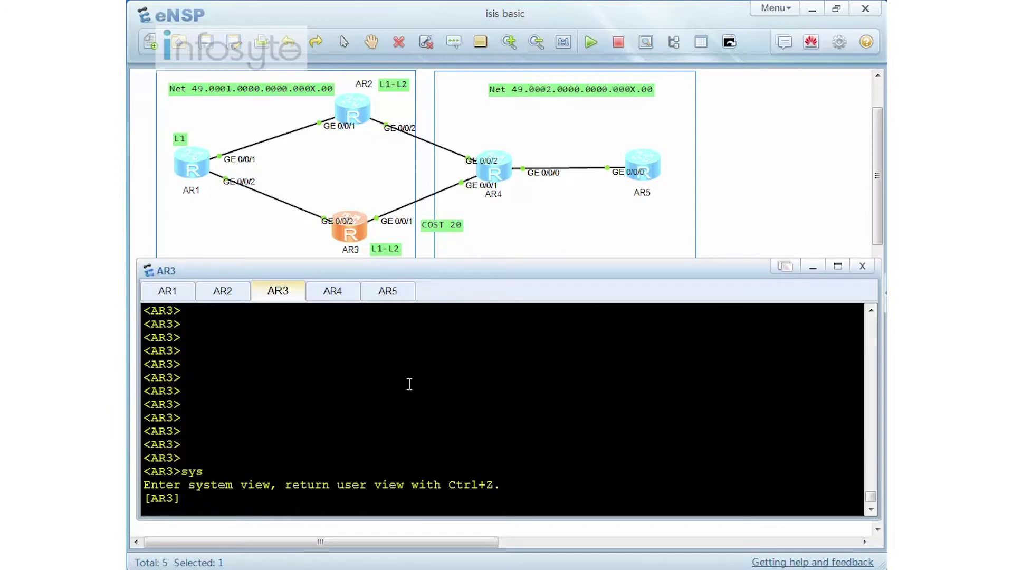
{"action": "type", "text": "int g0/0/1"}
{"action": "key", "text": "Return"}
{"action": "type", "text": "isis cost"}
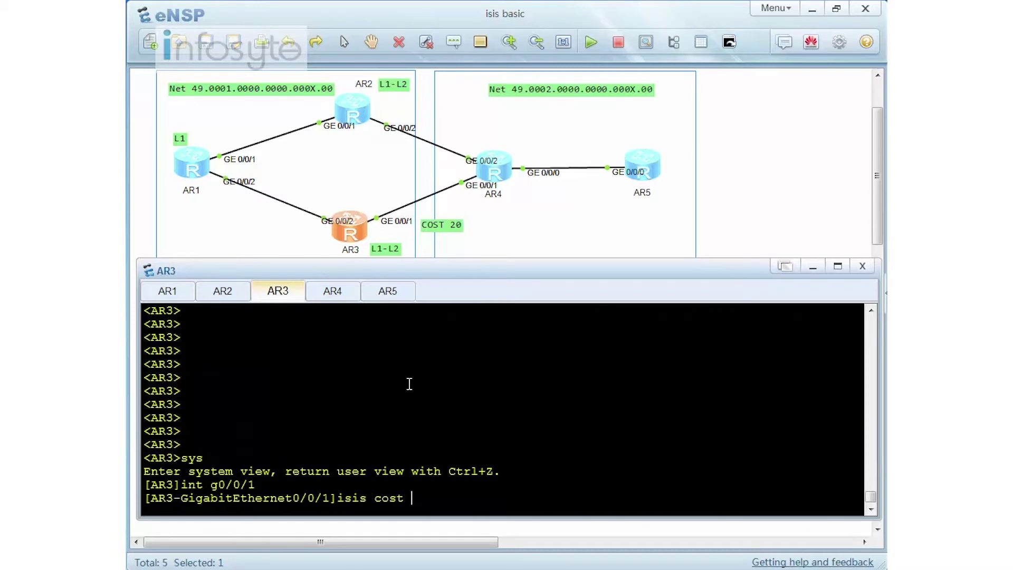
{"action": "type", "text": " 20"}
{"action": "key", "text": "Return"}
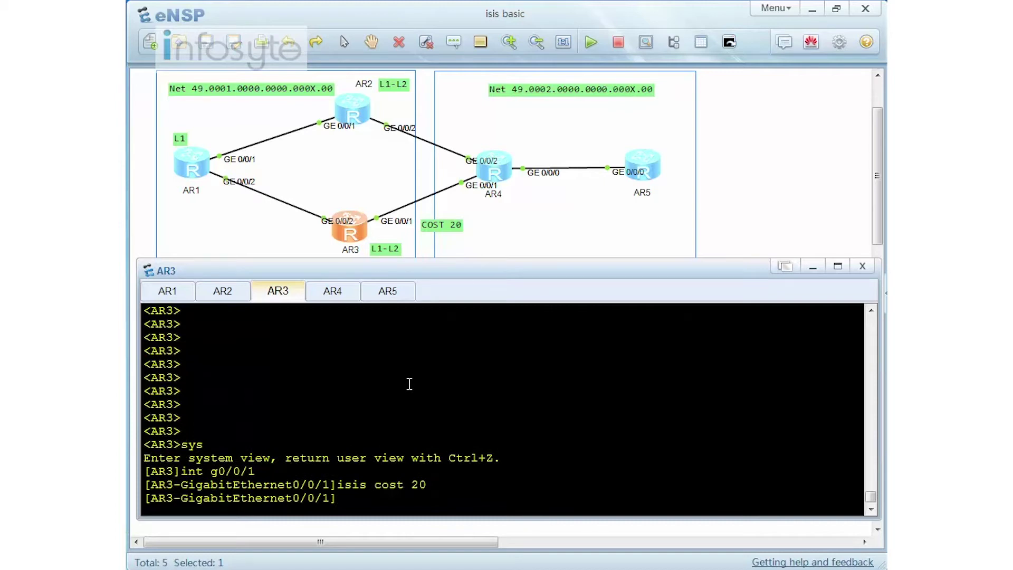
{"action": "type", "text": "q"}
{"action": "key", "text": "Return"}
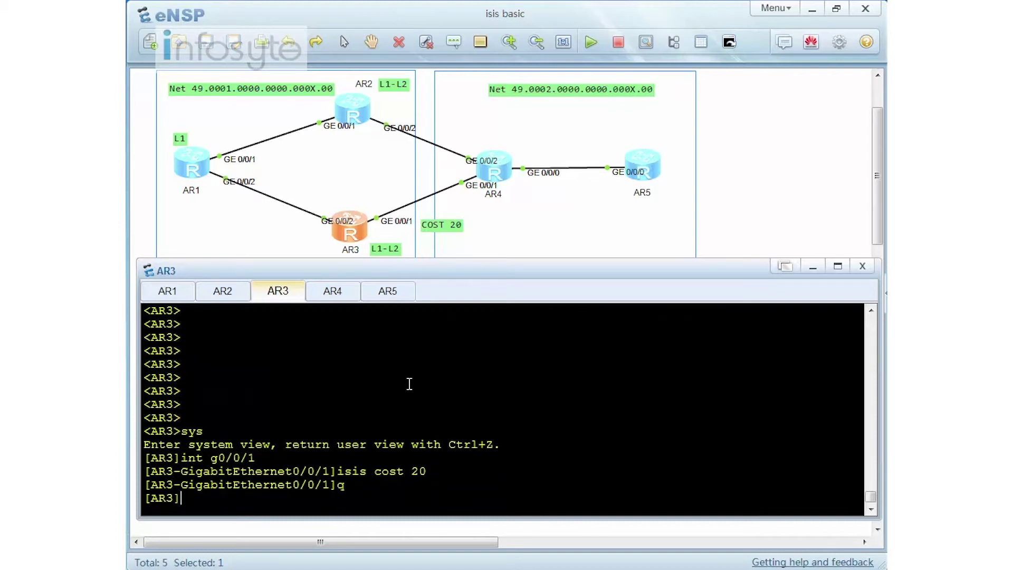
Step: Display AR3's IS-IS status for GigabitEthernet0/0/1
{"action": "type", "text": "dis isis int g0/0/1"}
{"action": "key", "text": "Return"}
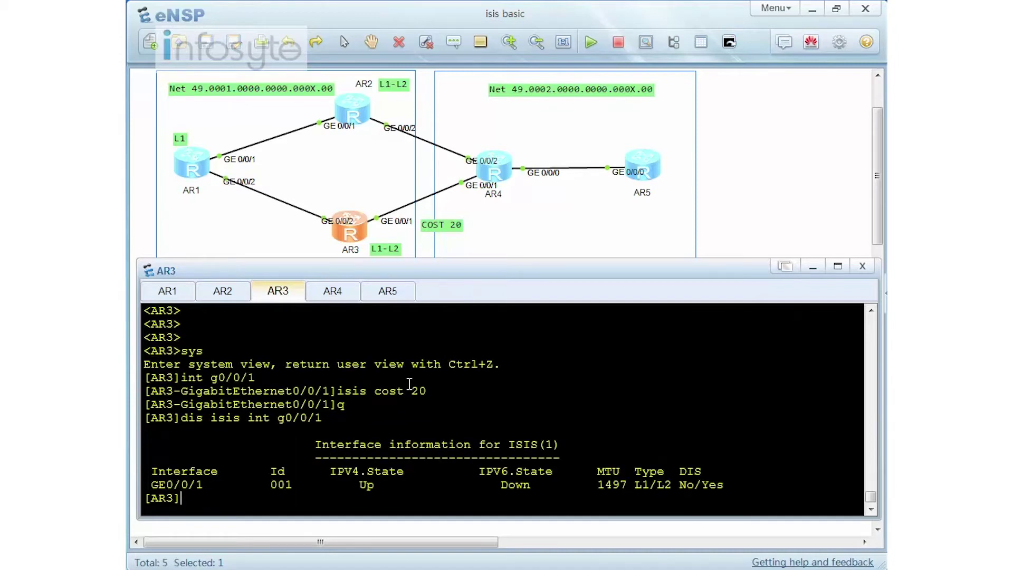
{"action": "key", "text": "Up"}
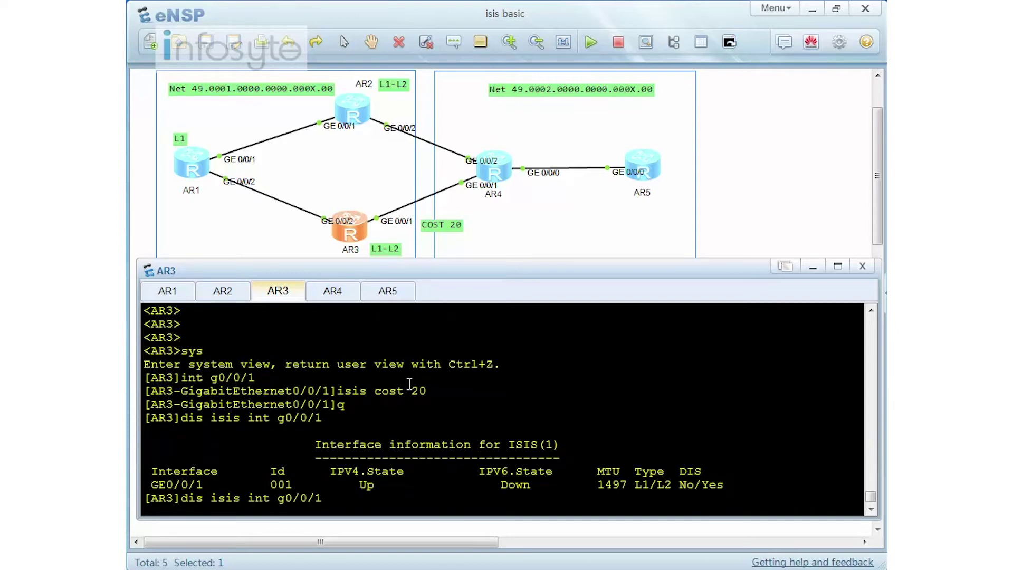
Step: Show verbose IS-IS details for AR3's GE0/0/1 and highlight its L1 and L2 cost of 20
{"action": "type", "text": "verbose"}
{"action": "key", "text": "Return"}
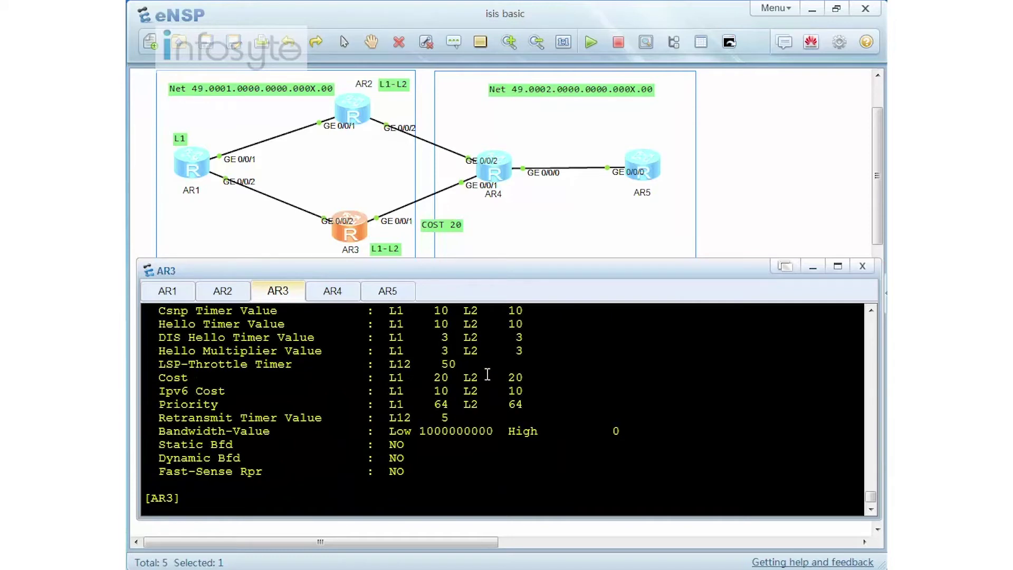
{"action": "scroll", "coordinate": [539, 401], "scroll_direction": "up", "scroll_amount": 1}
{"action": "scroll", "coordinate": [539, 401], "scroll_direction": "up", "scroll_amount": 4}
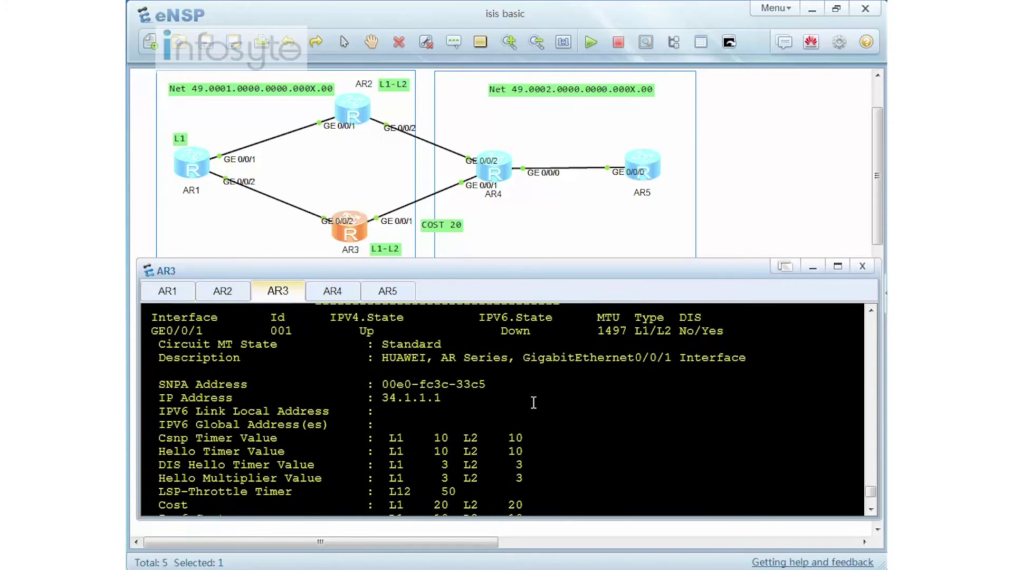
{"action": "scroll", "coordinate": [412, 370], "scroll_direction": "up", "scroll_amount": 2}
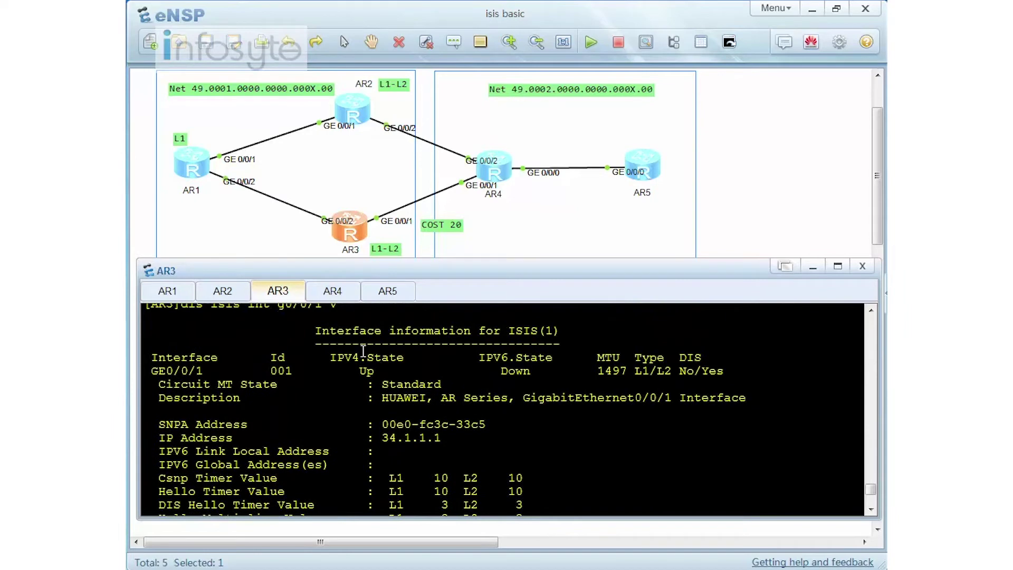
{"action": "scroll", "coordinate": [362, 349], "scroll_direction": "up", "scroll_amount": 1}
{"action": "scroll", "coordinate": [455, 403], "scroll_direction": "down", "scroll_amount": 2}
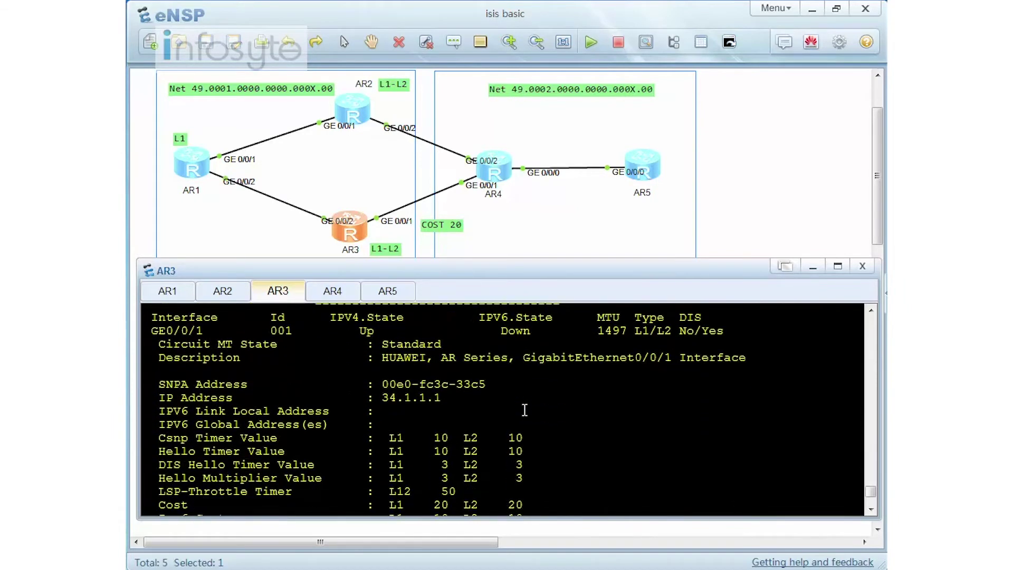
{"action": "scroll", "coordinate": [525, 405], "scroll_direction": "down", "scroll_amount": 1}
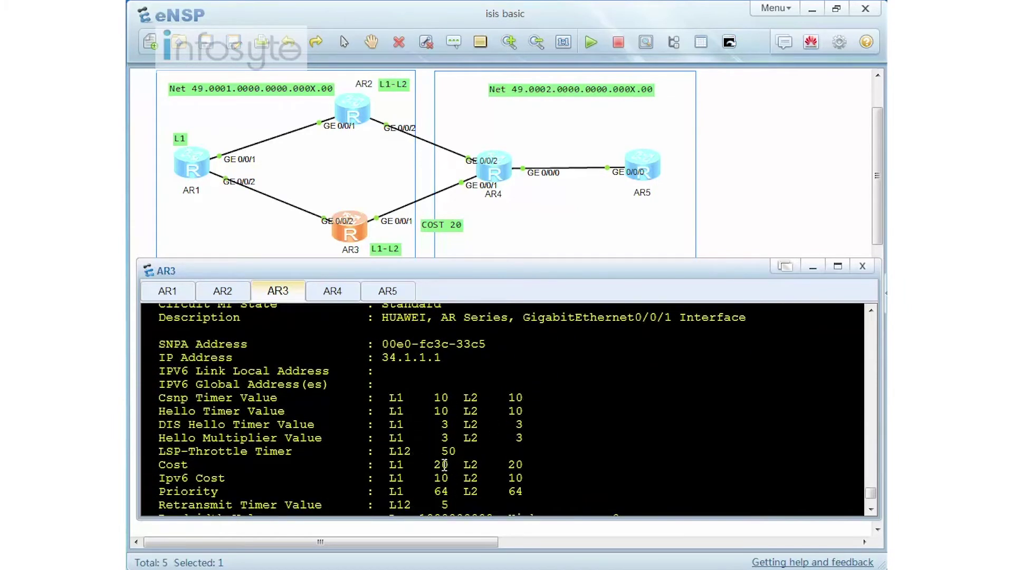
{"action": "left_click_drag", "start_coordinate": [434, 465], "coordinate": [520, 467]}
{"action": "scroll", "coordinate": [582, 459], "scroll_direction": "down", "scroll_amount": 1}
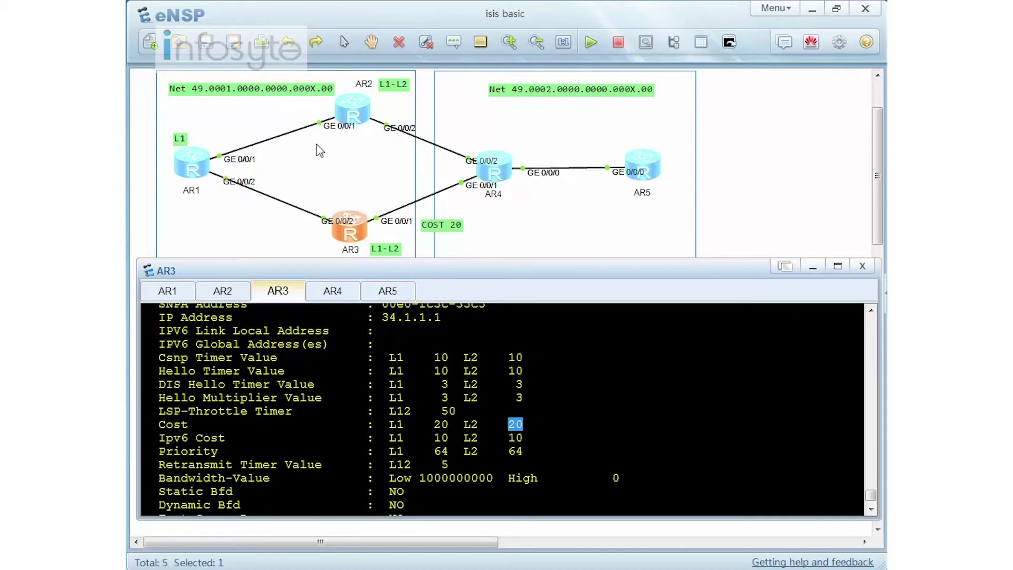
Step: Display AR1's full routing table and highlight both ISIS-L1 default routes via 12.1.1.2 and 13.1.1.2
{"action": "left_click", "coordinate": [170, 291]}
{"action": "type", "text": "dis ip ro"}
{"action": "key", "text": "Return"}
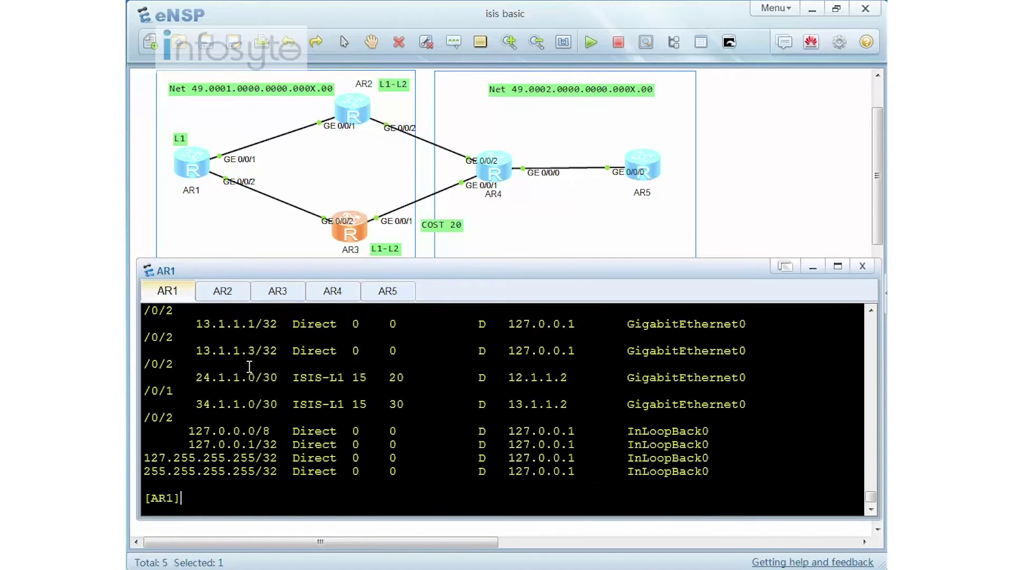
{"action": "scroll", "coordinate": [418, 394], "scroll_direction": "up", "scroll_amount": 5}
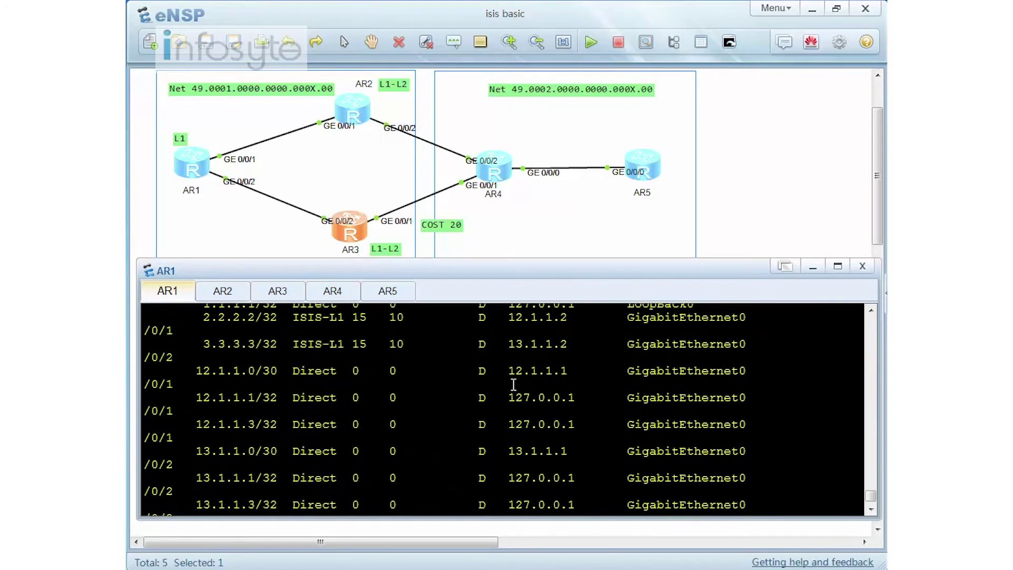
{"action": "scroll", "coordinate": [514, 385], "scroll_direction": "up", "scroll_amount": 1}
{"action": "left_click", "coordinate": [286, 343]}
{"action": "left_click_drag", "start_coordinate": [291, 344], "coordinate": [410, 344]}
{"action": "left_click_drag", "start_coordinate": [286, 371], "coordinate": [410, 370]}
{"action": "scroll", "coordinate": [438, 364], "scroll_direction": "down", "scroll_amount": 6}
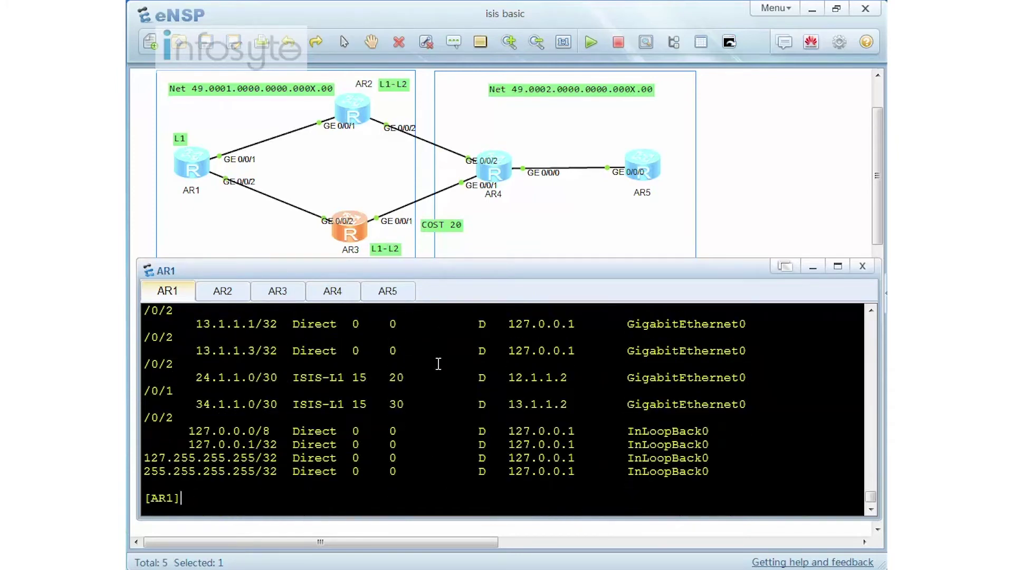
{"action": "scroll", "coordinate": [438, 364], "scroll_direction": "up", "scroll_amount": 6}
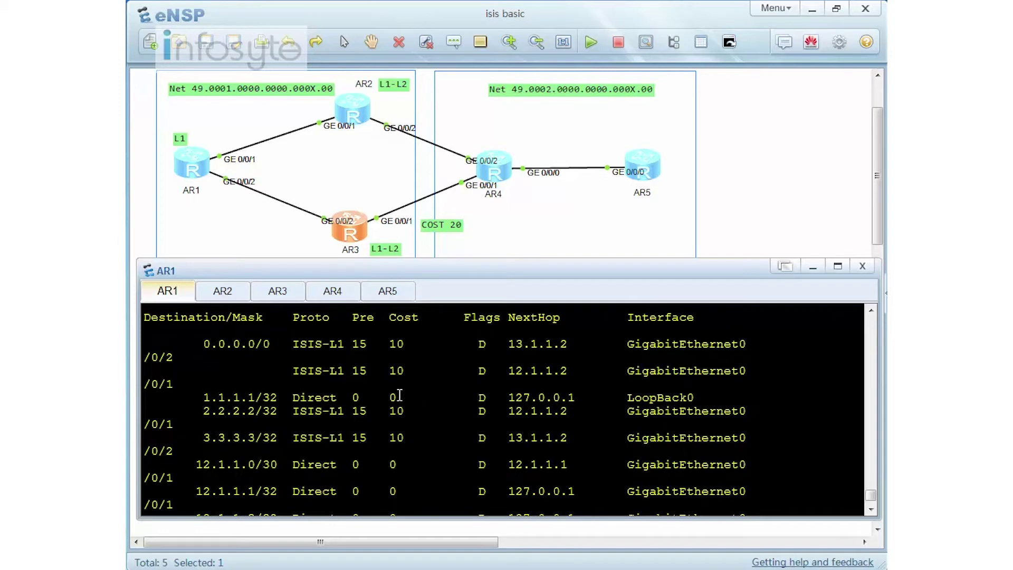
Step: Apply 'import-route isis level-2 into level-1' in AR3's IS-IS process
{"action": "left_click", "coordinate": [278, 292]}
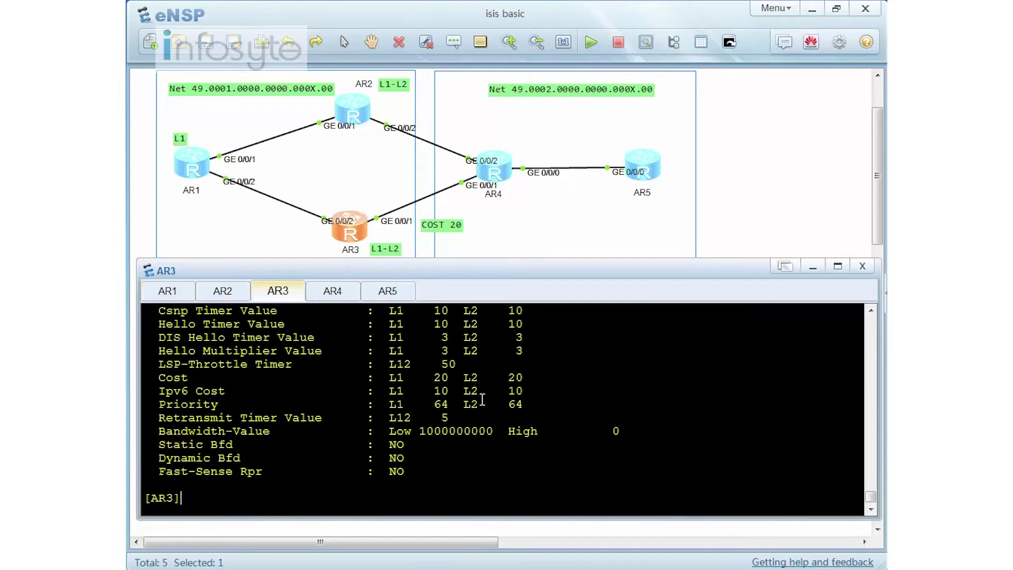
{"action": "type", "text": "isis"}
{"action": "key", "text": "Return"}
{"action": "type", "text": "im"}
{"action": "key", "text": "Tab"}
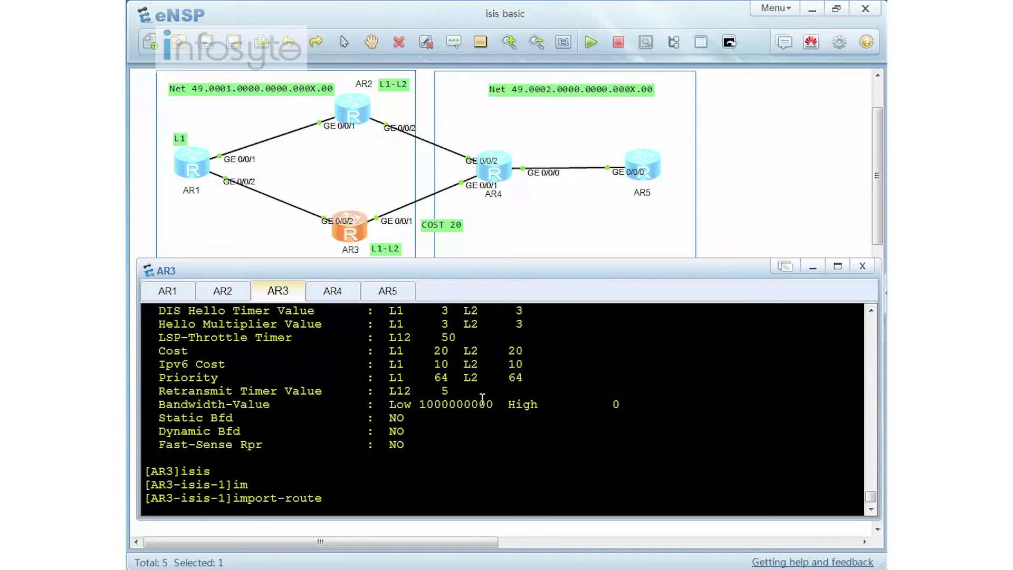
{"action": "type", "text": "isis l"}
{"action": "key", "text": "Tab"}
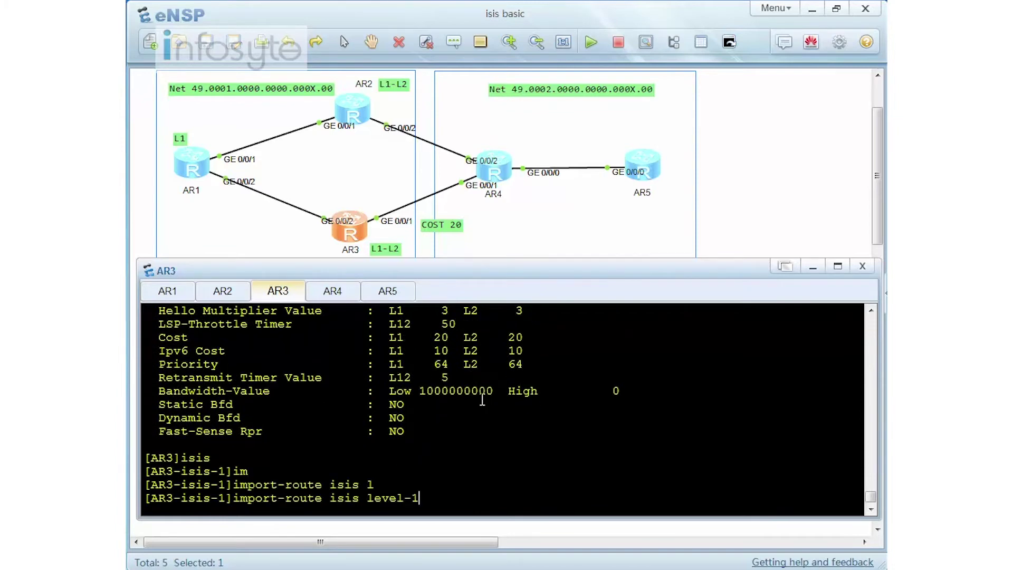
{"action": "type", "text": "into l"}
{"action": "key", "text": "Tab"}
{"action": "key", "text": "Return"}
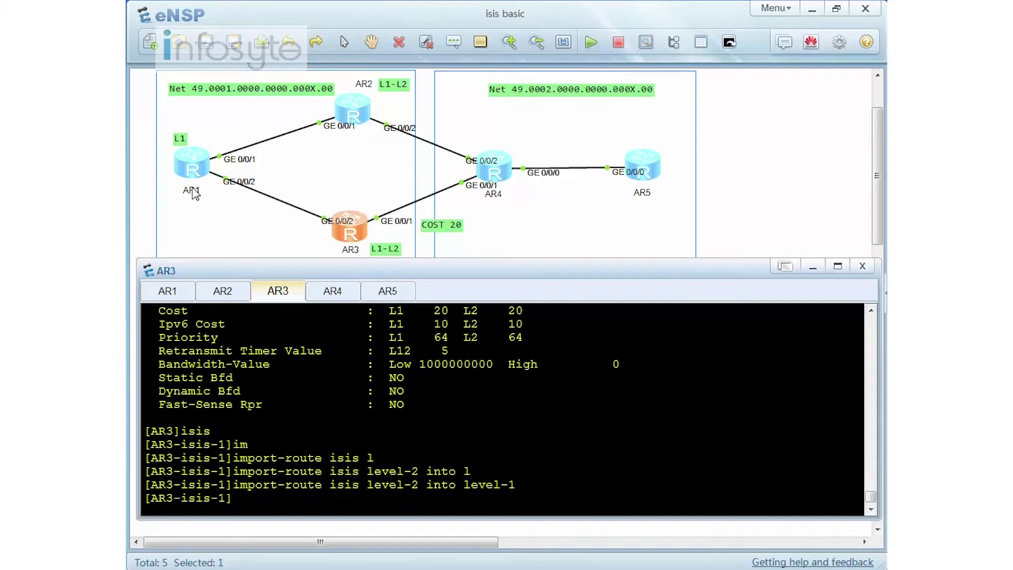
{"action": "left_click", "coordinate": [169, 292]}
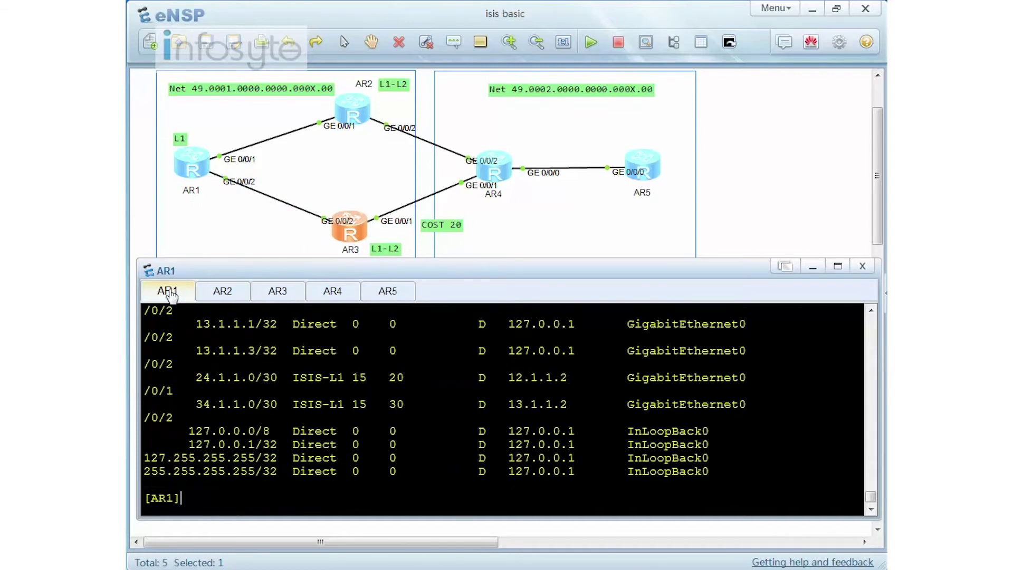
Step: List AR1's IS-IS routes and highlight the leaked 4.4.4.4/32 and 5.5.5.5/32 destinations
{"action": "type", "text": "di"}
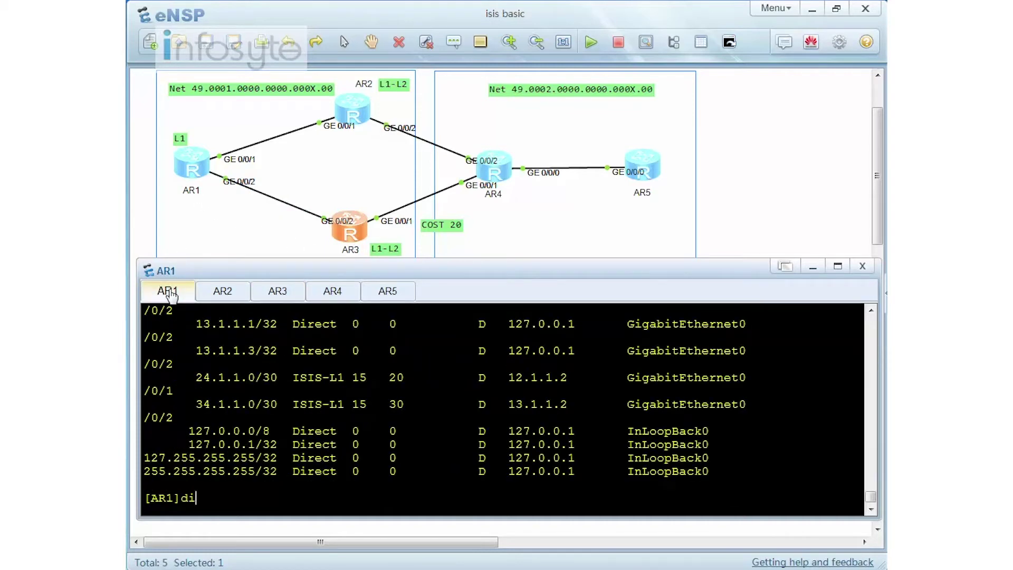
{"action": "type", "text": "s ip ro"}
{"action": "key", "text": "Tab"}
{"action": "type", "text": "p "}
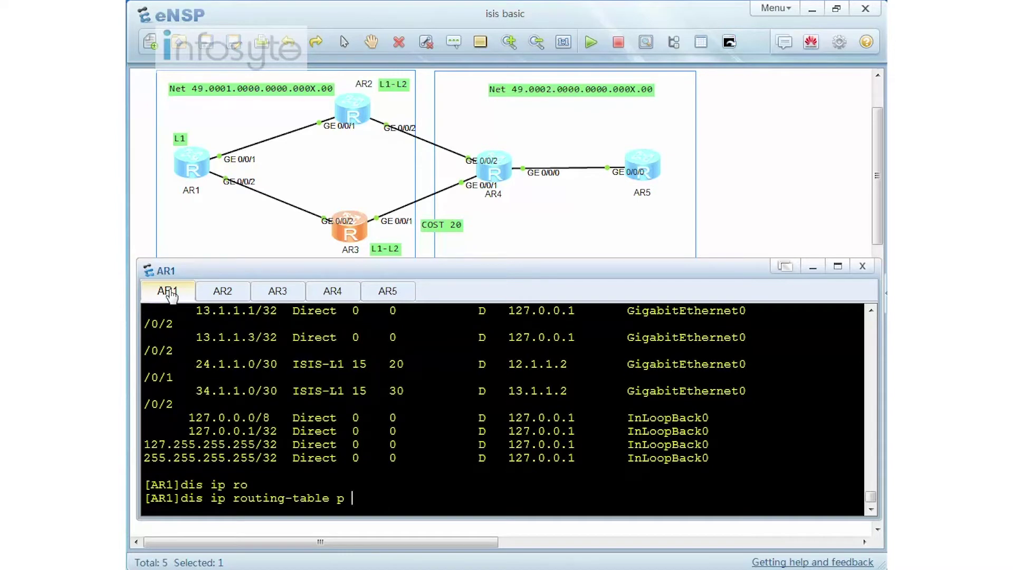
{"action": "type", "text": "isis"}
{"action": "key", "text": "Return"}
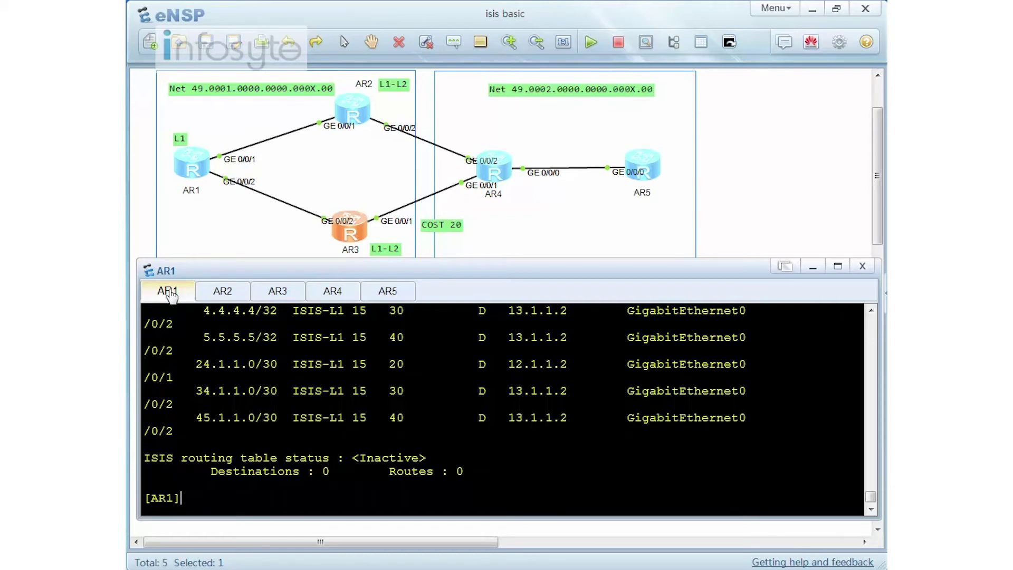
{"action": "scroll", "coordinate": [204, 376], "scroll_direction": "up", "scroll_amount": 2}
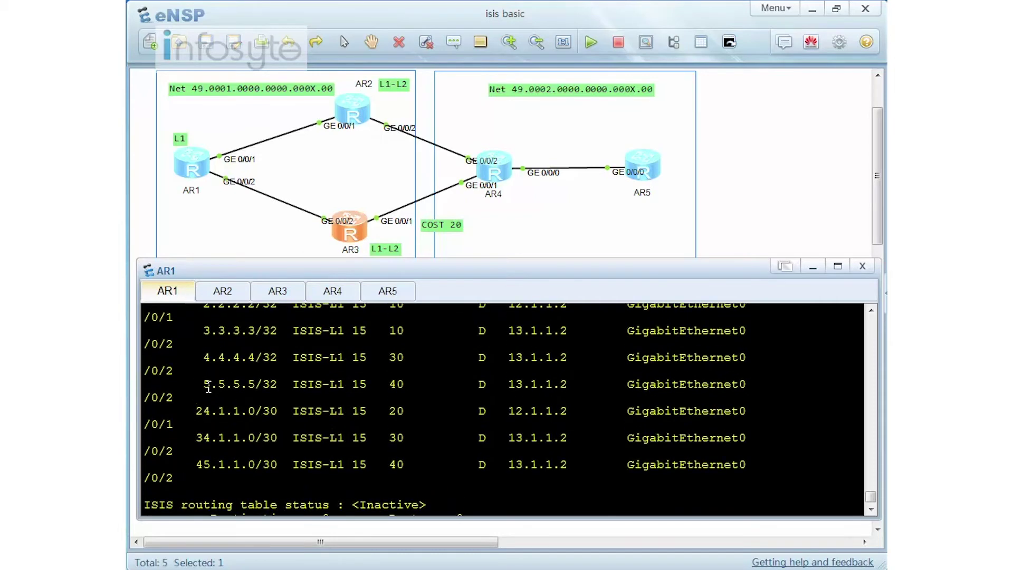
{"action": "left_click_drag", "start_coordinate": [196, 385], "coordinate": [277, 385]}
{"action": "left_click_drag", "start_coordinate": [199, 357], "coordinate": [276, 363]}
{"action": "left_click_drag", "start_coordinate": [204, 385], "coordinate": [265, 389]}
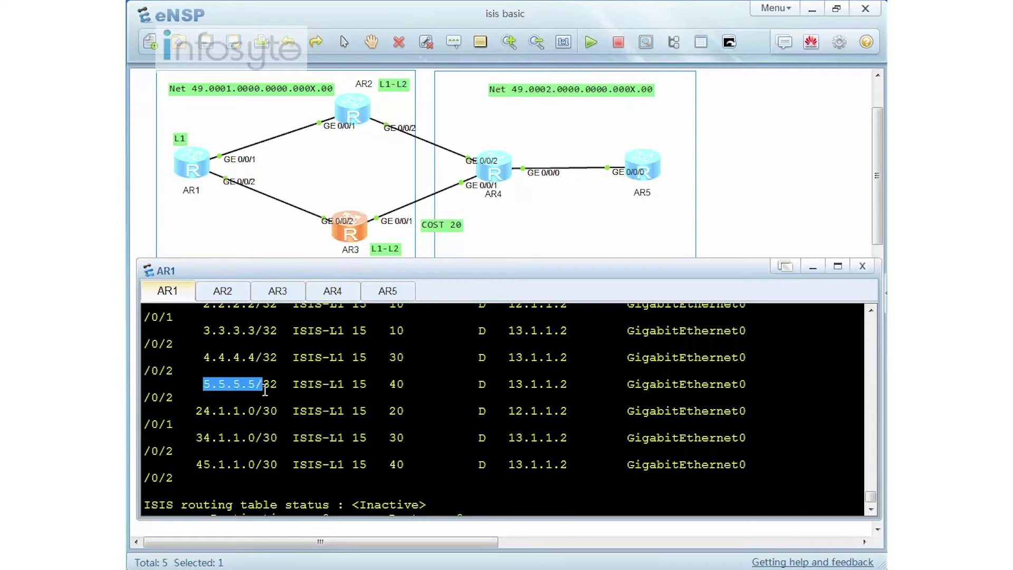
Step: Highlight the 4.4.4.4/32 route's ISIS-L1 protocol, cost 30 and next hop 13.1.1.2
{"action": "scroll", "coordinate": [280, 401], "scroll_direction": "up", "scroll_amount": 3}
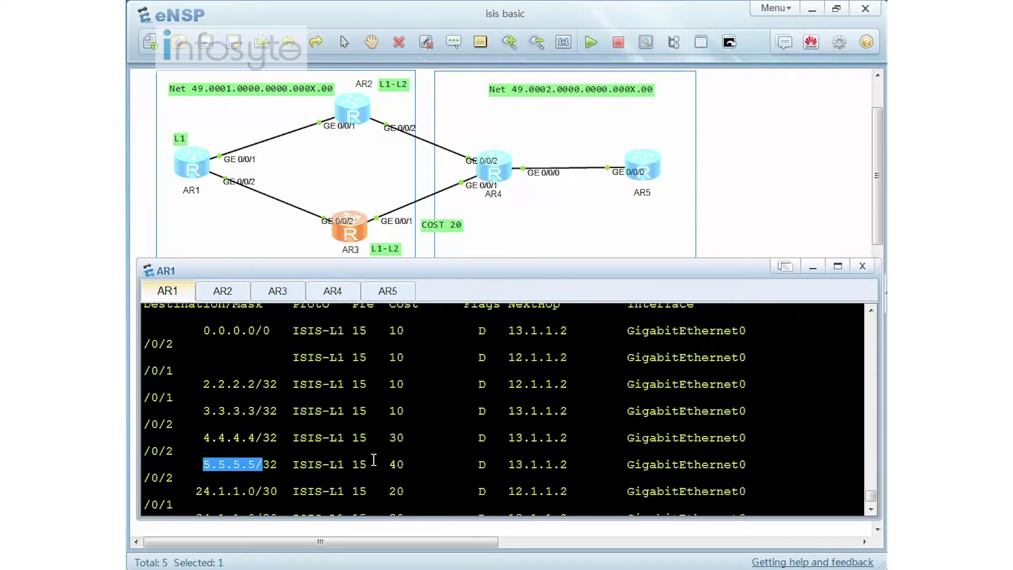
{"action": "scroll", "coordinate": [457, 457], "scroll_direction": "down", "scroll_amount": 3}
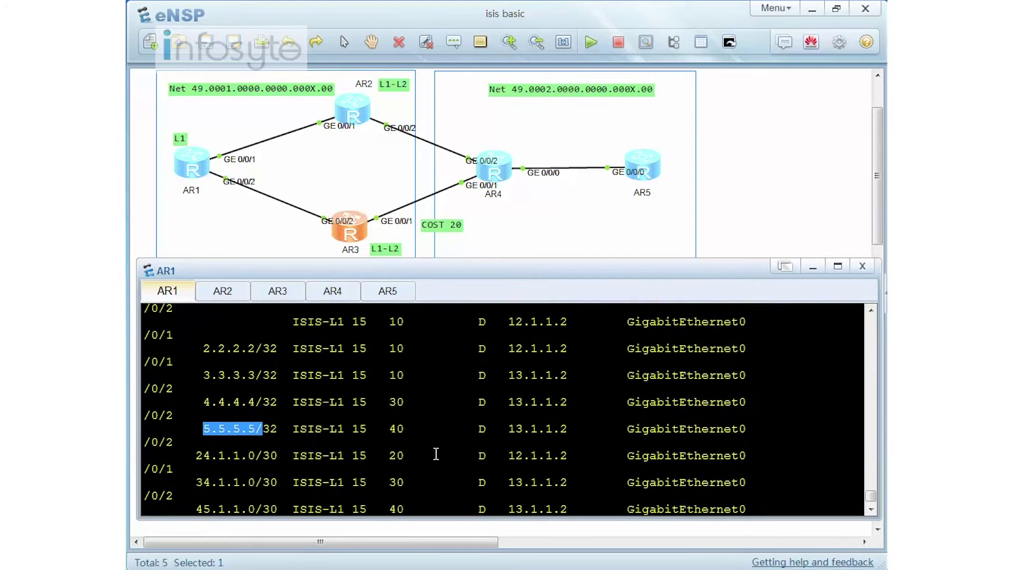
{"action": "left_click_drag", "start_coordinate": [382, 397], "coordinate": [410, 402]}
{"action": "left_click_drag", "start_coordinate": [508, 397], "coordinate": [579, 396]}
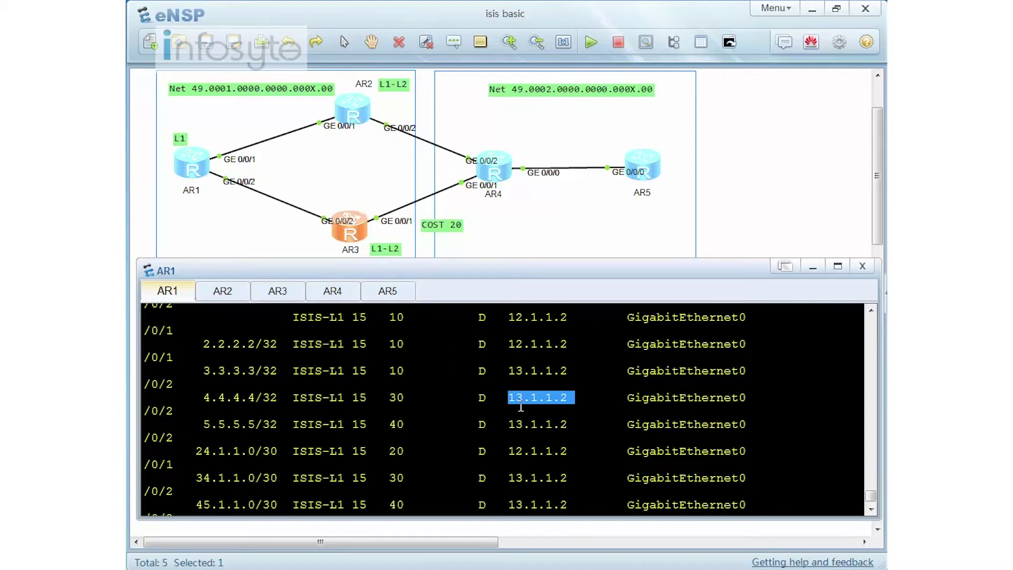
{"action": "left_click_drag", "start_coordinate": [197, 398], "coordinate": [282, 396]}
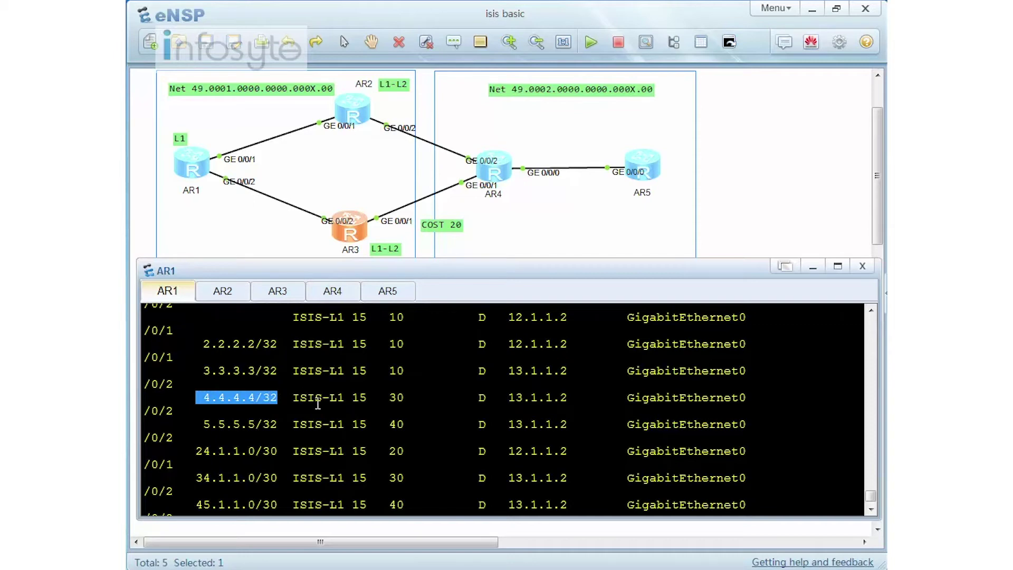
{"action": "left_click_drag", "start_coordinate": [346, 397], "coordinate": [293, 392]}
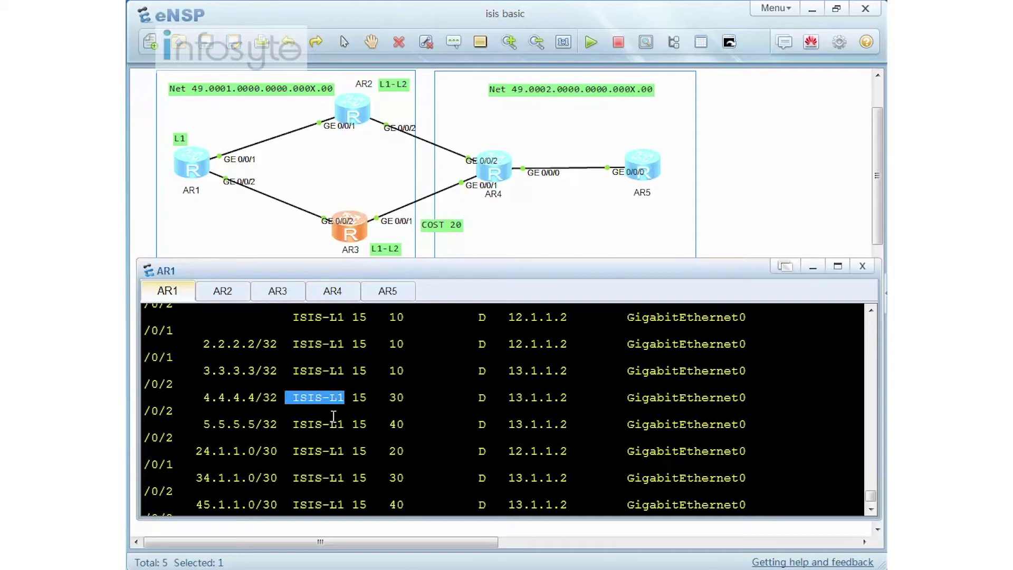
Step: Log back into AR2's console and enter its IS-IS configuration view
{"action": "left_click", "coordinate": [233, 299]}
{"action": "key", "text": "Return"}
{"action": "key", "text": "Return"}
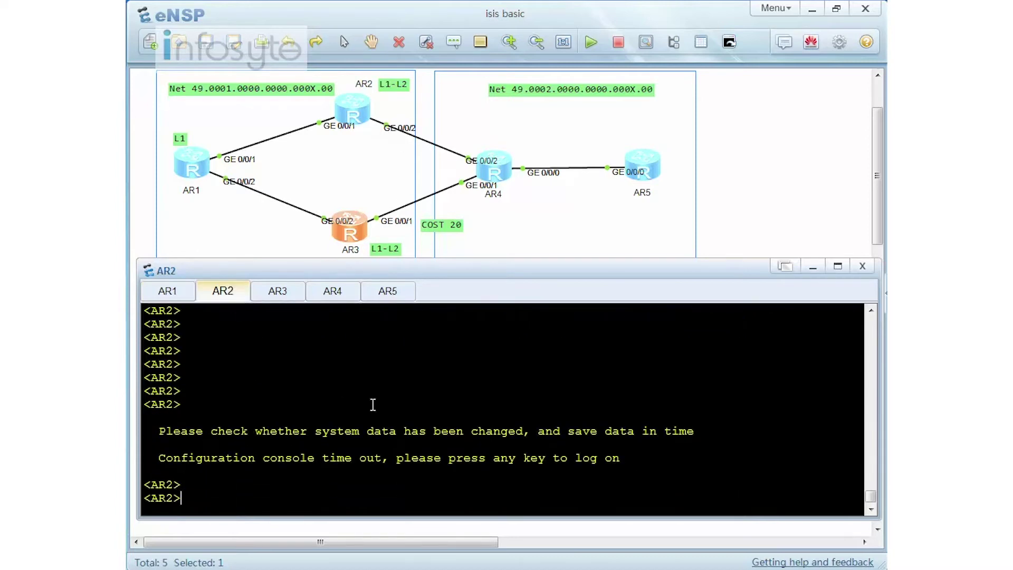
{"action": "type", "text": "sys"}
{"action": "key", "text": "Return"}
{"action": "type", "text": "isis"}
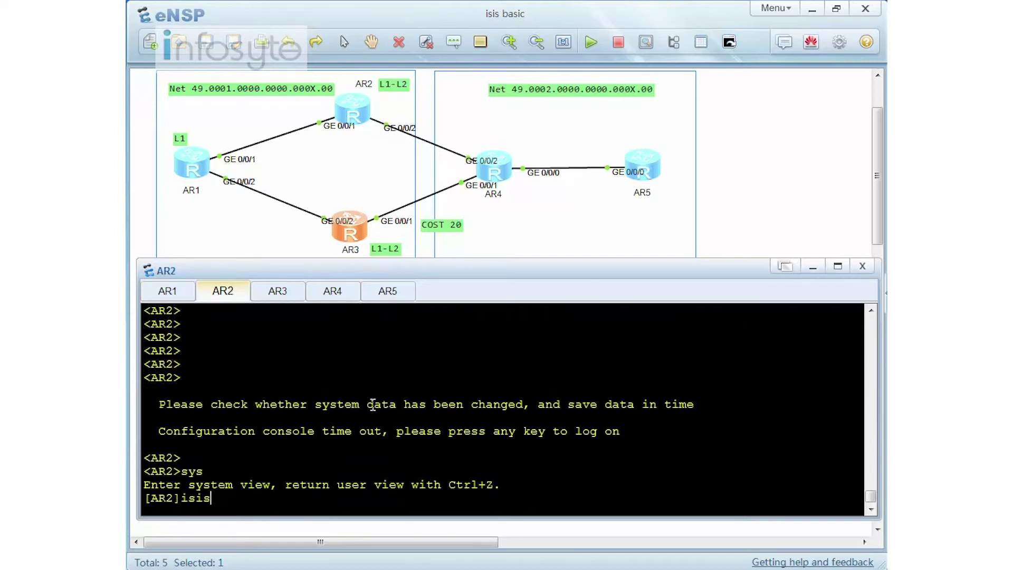
{"action": "key", "text": "Return"}
Step: Configure 'import-route isis level-2 into level-1' on AR2's IS-IS process
{"action": "type", "text": "im"}
{"action": "key", "text": "Tab"}
{"action": "type", "text": "isis l"}
{"action": "key", "text": "Tab"}
{"action": "type", "text": "2 ti"}
{"action": "key", "text": "BackSpace"}
{"action": "key", "text": "BackSpace"}
{"action": "type", "text": "into l"}
{"action": "key", "text": "Tab"}
{"action": "type", "text": "1"}
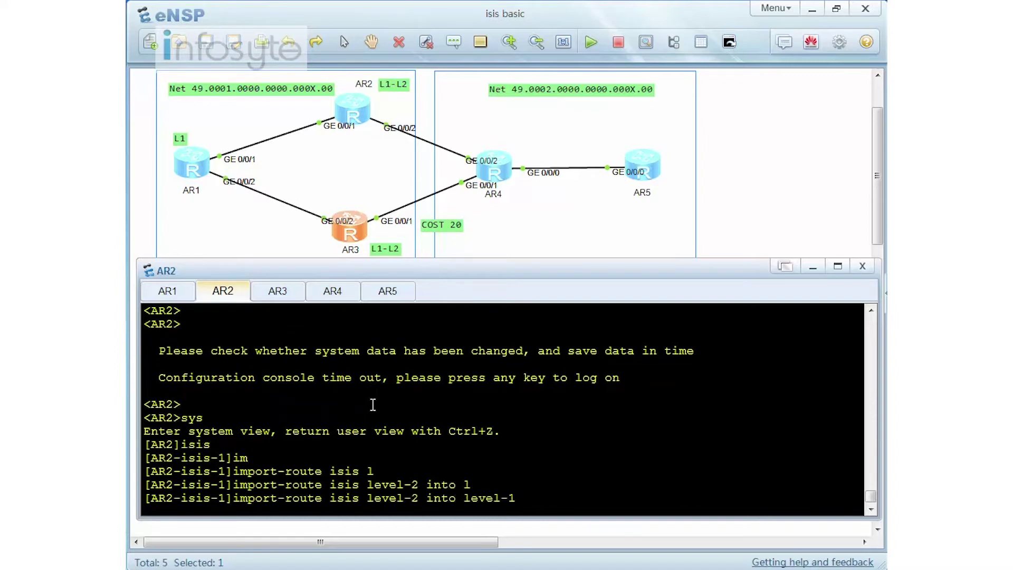
{"action": "key", "text": "Return"}
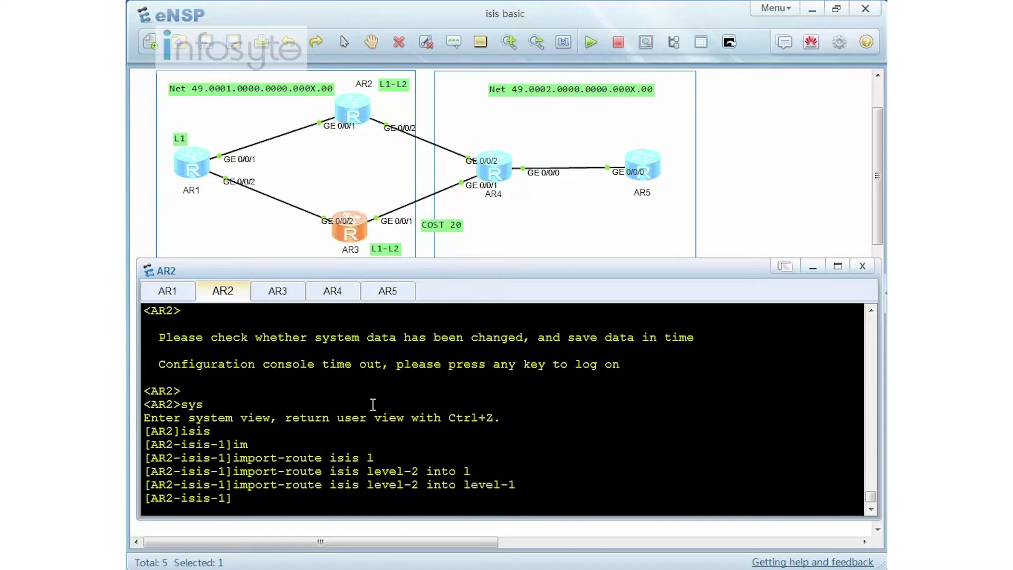
{"action": "left_click", "coordinate": [168, 290]}
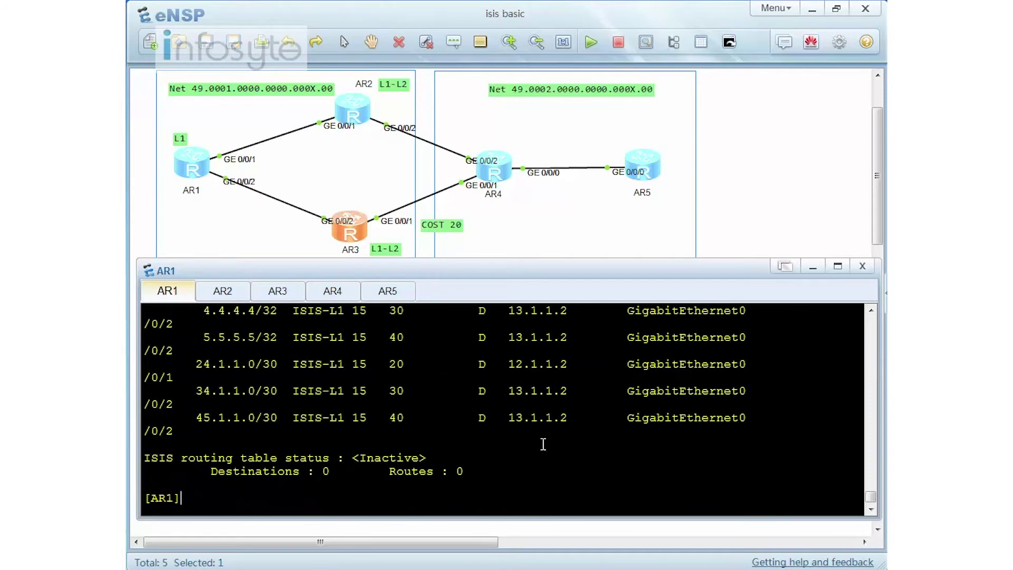
{"action": "key", "text": "Up"}
{"action": "key", "text": "Return"}
{"action": "scroll", "coordinate": [510, 464], "scroll_direction": "up", "scroll_amount": 2}
{"action": "scroll", "coordinate": [479, 424], "scroll_direction": "up", "scroll_amount": 1}
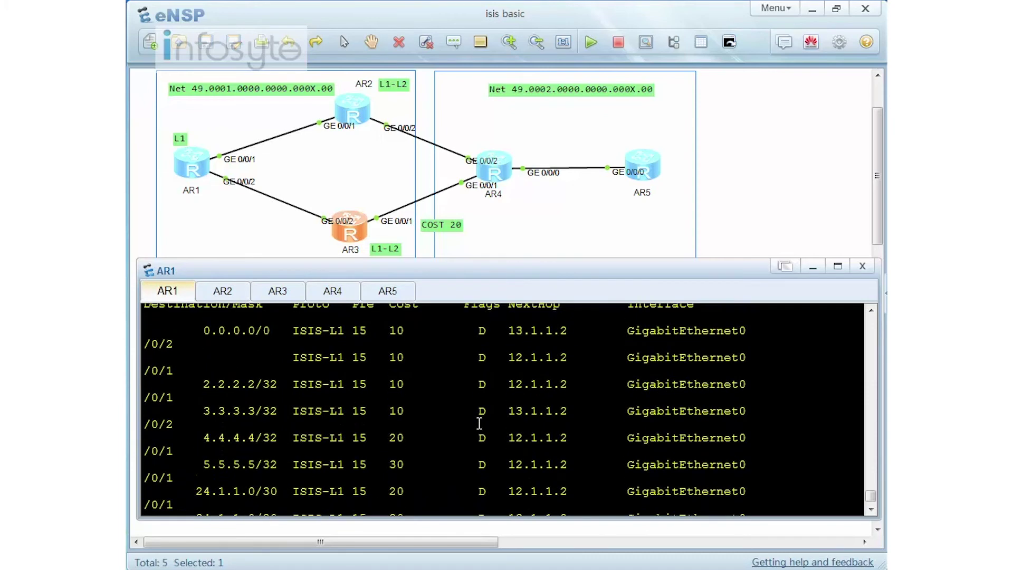
{"action": "left_click_drag", "start_coordinate": [202, 438], "coordinate": [285, 440]}
{"action": "left_click_drag", "start_coordinate": [508, 437], "coordinate": [581, 438]}
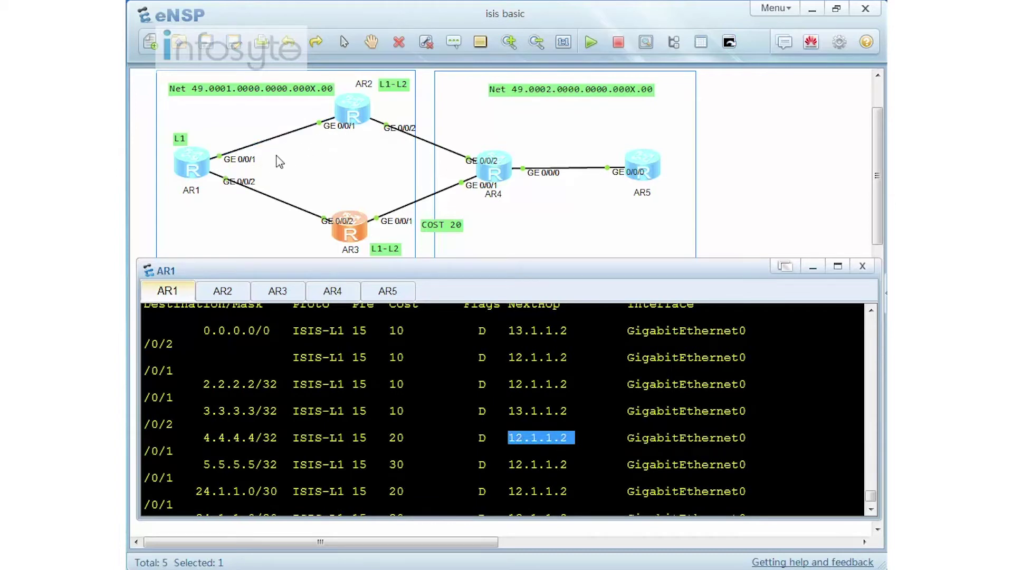
{"action": "scroll", "coordinate": [681, 430], "scroll_direction": "up", "scroll_amount": 3}
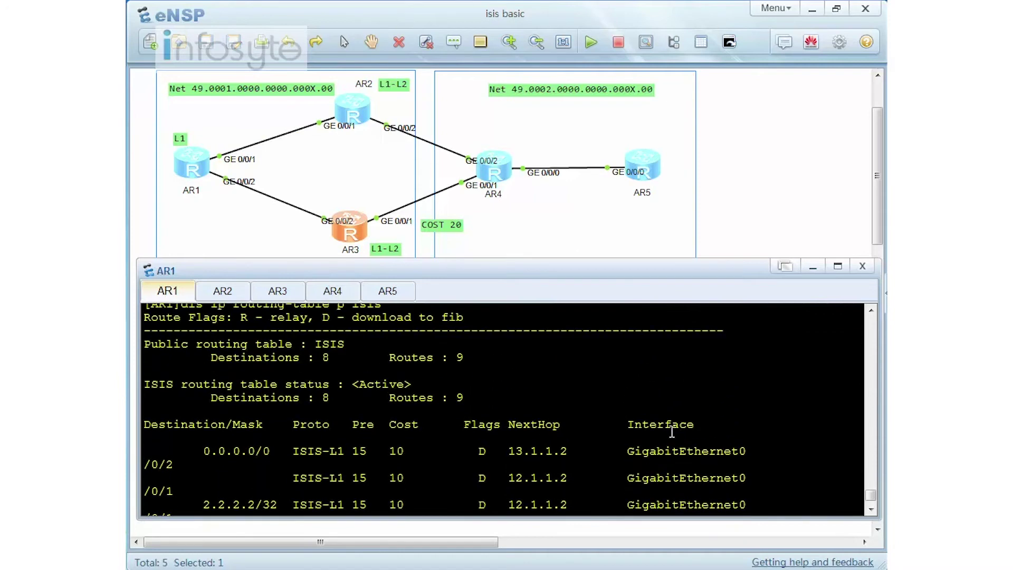
{"action": "scroll", "coordinate": [672, 432], "scroll_direction": "down", "scroll_amount": 2}
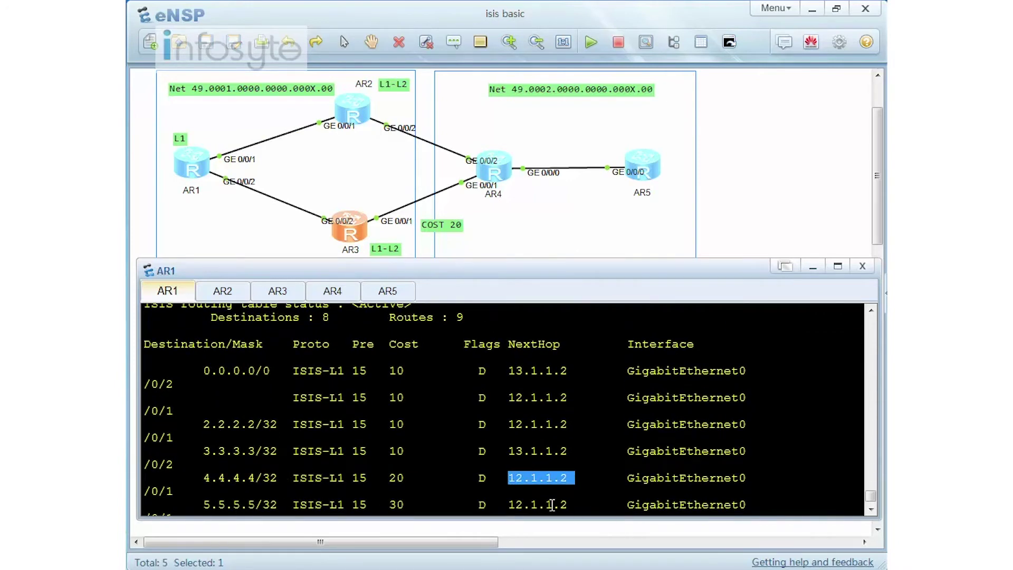
{"action": "scroll", "coordinate": [591, 422], "scroll_direction": "up", "scroll_amount": 1}
{"action": "scroll", "coordinate": [586, 425], "scroll_direction": "down", "scroll_amount": 12}
{"action": "scroll", "coordinate": [575, 430], "scroll_direction": "up", "scroll_amount": 1}
{"action": "left_click_drag", "start_coordinate": [204, 384], "coordinate": [581, 387]}
{"action": "left_click_drag", "start_coordinate": [195, 412], "coordinate": [586, 407]}
{"action": "scroll", "coordinate": [599, 398], "scroll_direction": "down", "scroll_amount": 8}
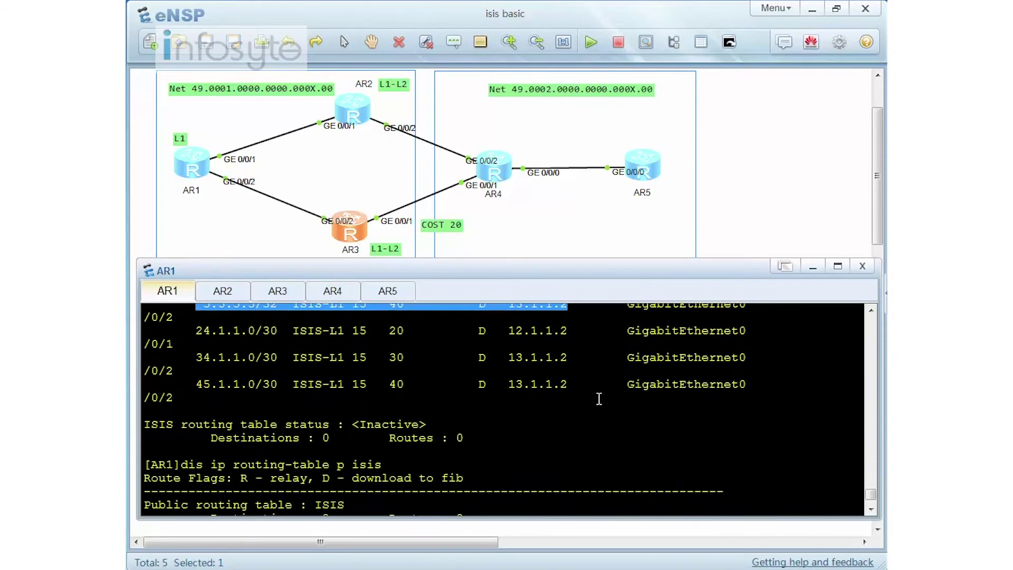
Step: Show AR1's verbose route to 4.4.4.4/32: ISIS-L1, cost 20, next hop 12.1.1.2
{"action": "type", "text": "dis ip ro"}
{"action": "key", "text": "Tab"}
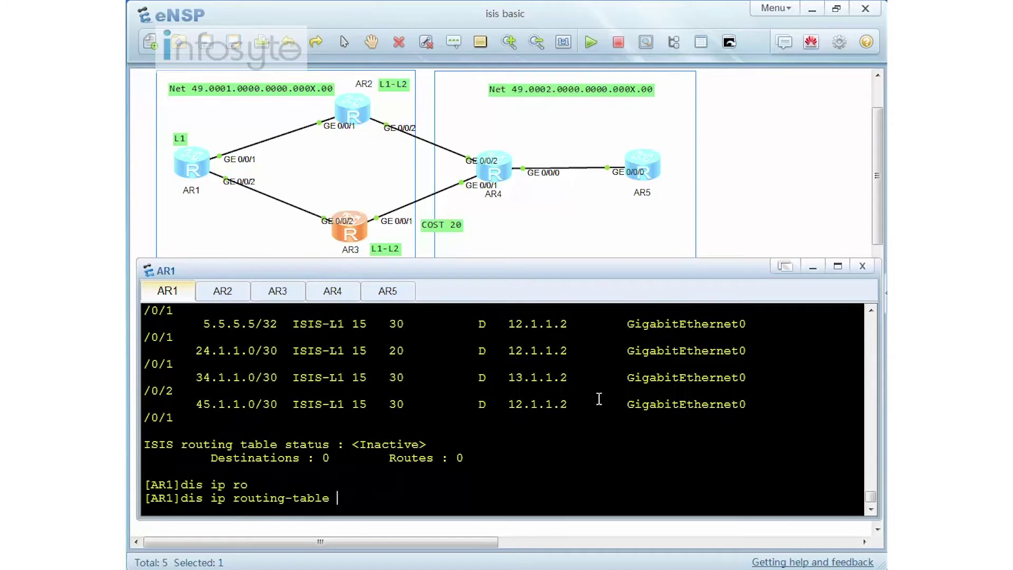
{"action": "type", "text": "4.4.4.4"}
{"action": "key", "text": "Return"}
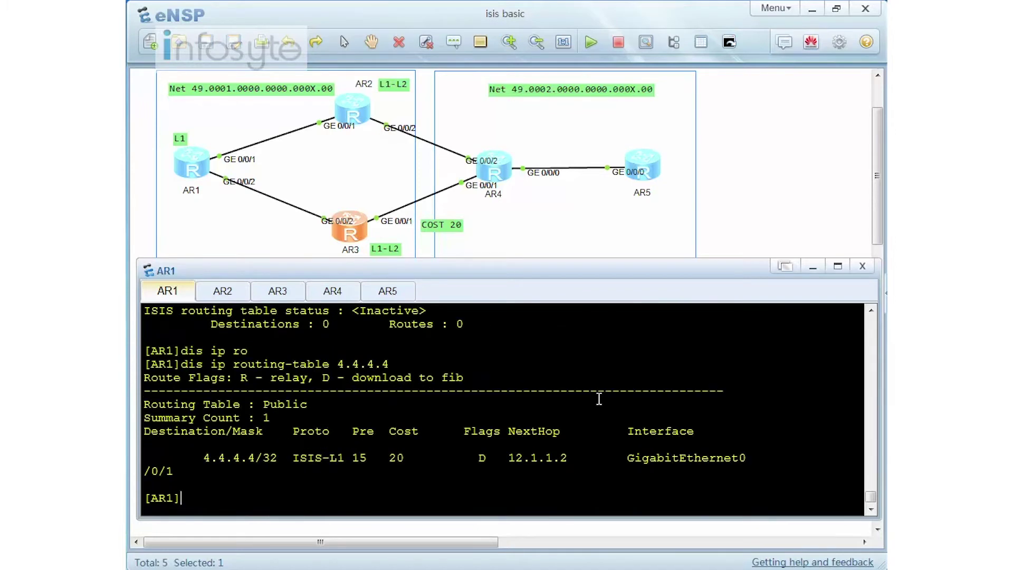
{"action": "key", "text": "Up"}
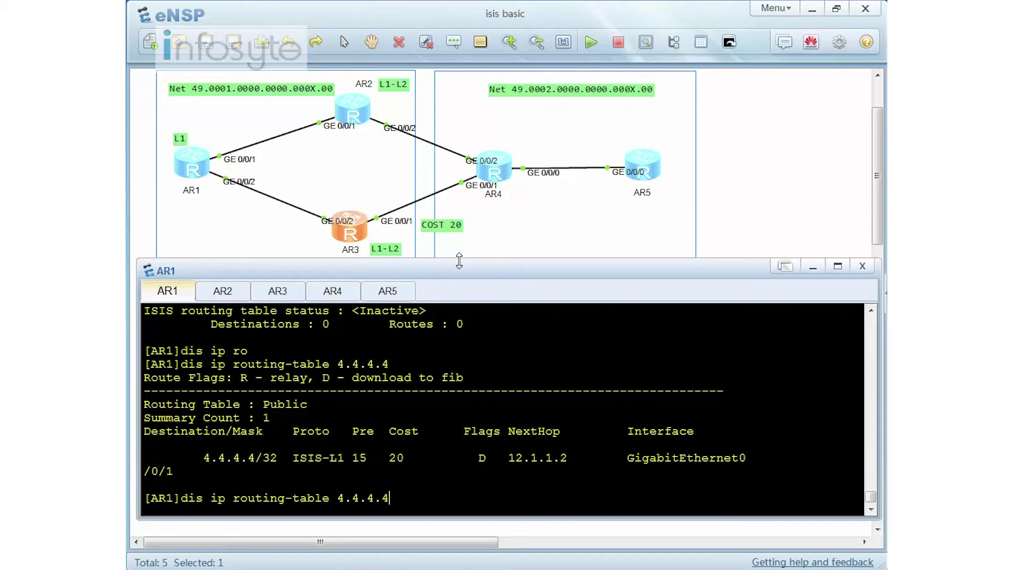
{"action": "type", "text": "v"}
{"action": "key", "text": "Return"}
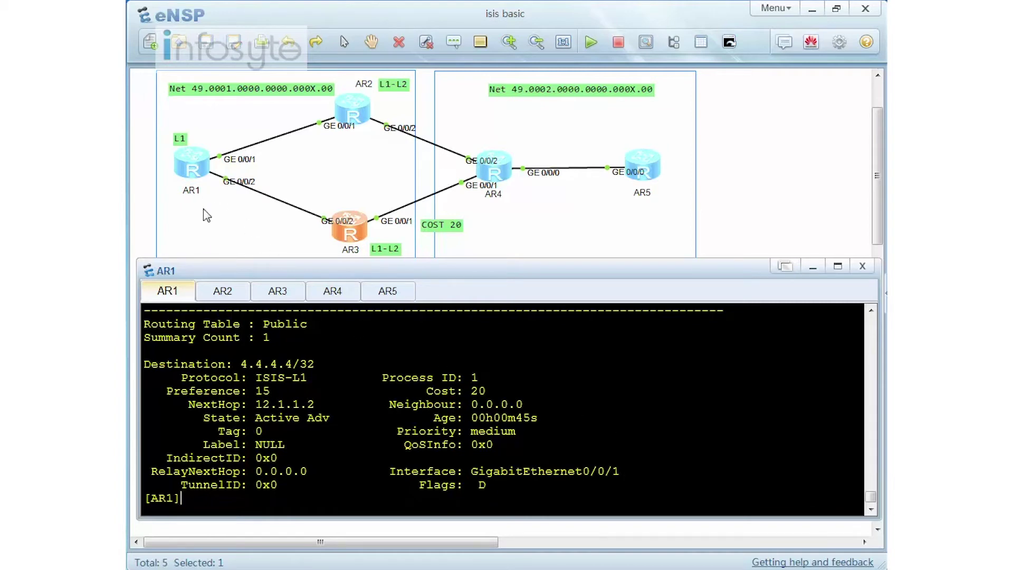
{"action": "type", "text": "dis ip ro"}
{"action": "key", "text": "Tab"}
Step: Run 'display ip routing-table protocol isis' on AR1 to review 4.4.4.4/32 and 5.5.5.5/32 via 12.1.1.2
{"action": "type", "text": "p isis"}
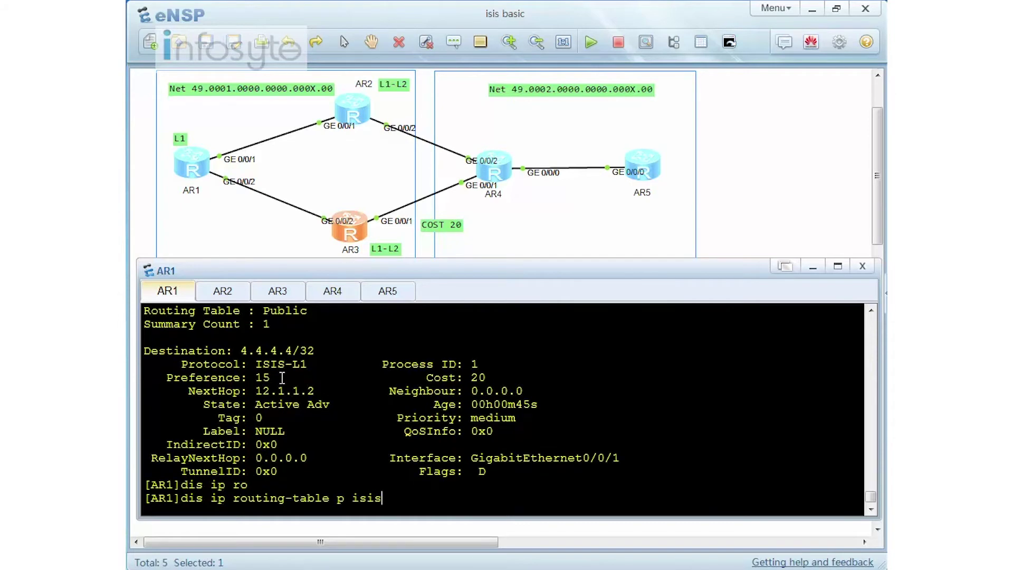
{"action": "key", "text": "Return"}
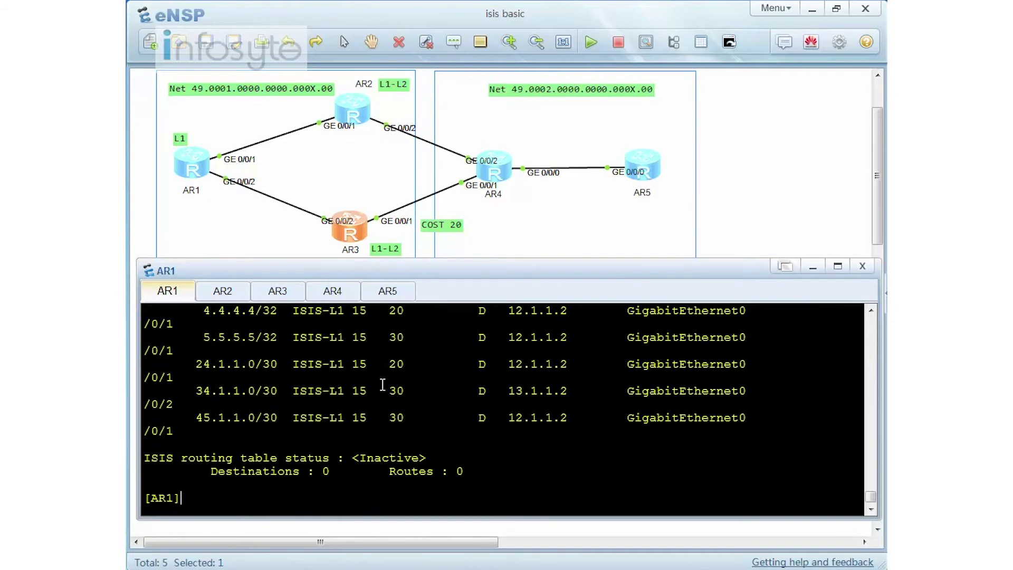
{"action": "scroll", "coordinate": [406, 389], "scroll_direction": "up", "scroll_amount": 1}
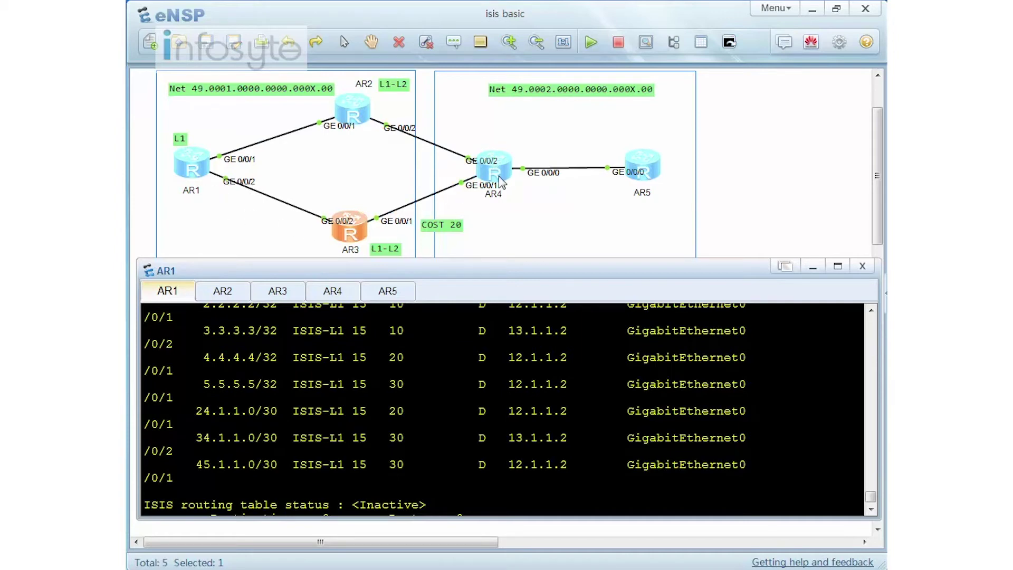
{"action": "left_click", "coordinate": [488, 428]}
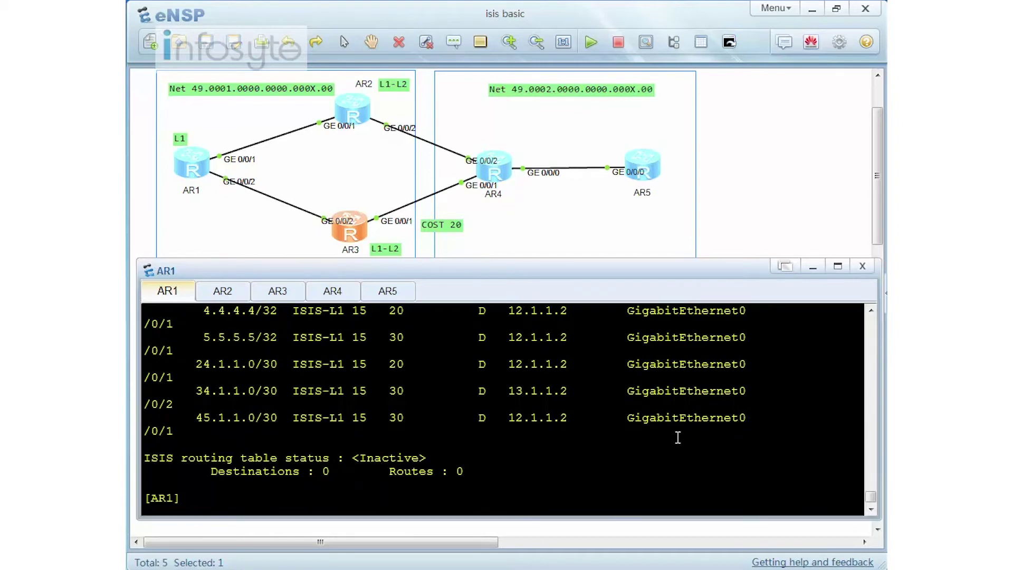
Step: Display AR1's IS-IS link state database with 'display isis lsdb'
{"action": "type", "text": "dis isis ls"}
{"action": "key", "text": "Tab"}
{"action": "key", "text": "Return"}
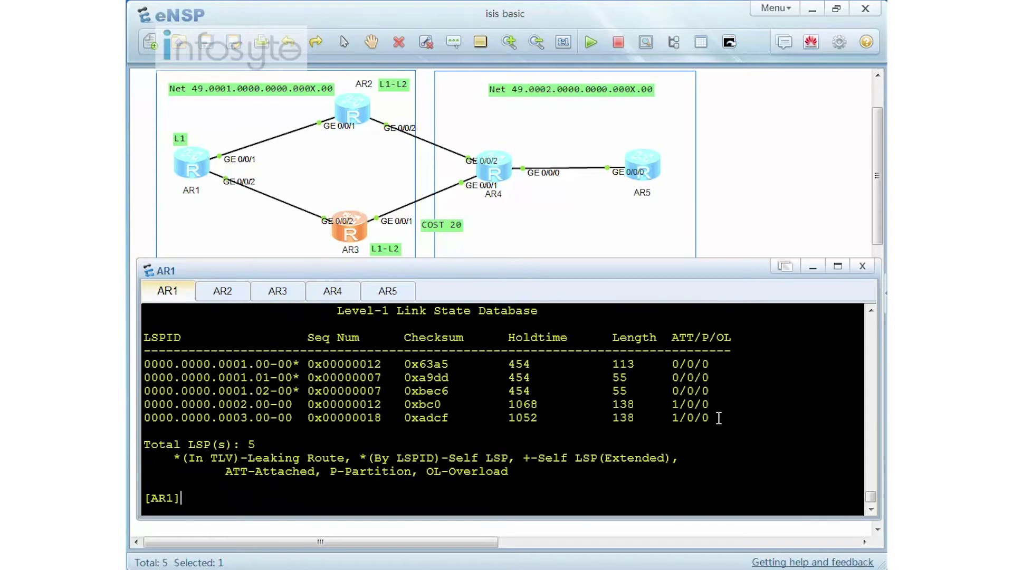
Step: Highlight the ATT bit set on LSP 0000.0000.0002 and the ATT-Attached legend
{"action": "left_click_drag", "start_coordinate": [679, 404], "coordinate": [670, 417]}
{"action": "left_click_drag", "start_coordinate": [323, 473], "coordinate": [218, 473]}
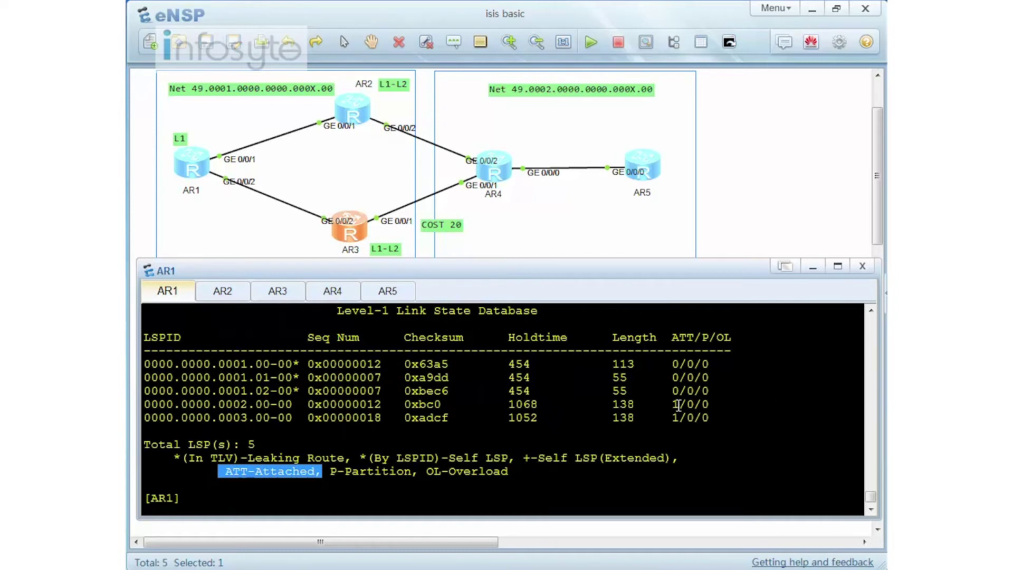
{"action": "left_click_drag", "start_coordinate": [681, 404], "coordinate": [673, 418]}
{"action": "scroll", "coordinate": [760, 420], "scroll_direction": "up", "scroll_amount": 1}
{"action": "scroll", "coordinate": [760, 421], "scroll_direction": "up", "scroll_amount": 3}
{"action": "scroll", "coordinate": [762, 425], "scroll_direction": "down", "scroll_amount": 4}
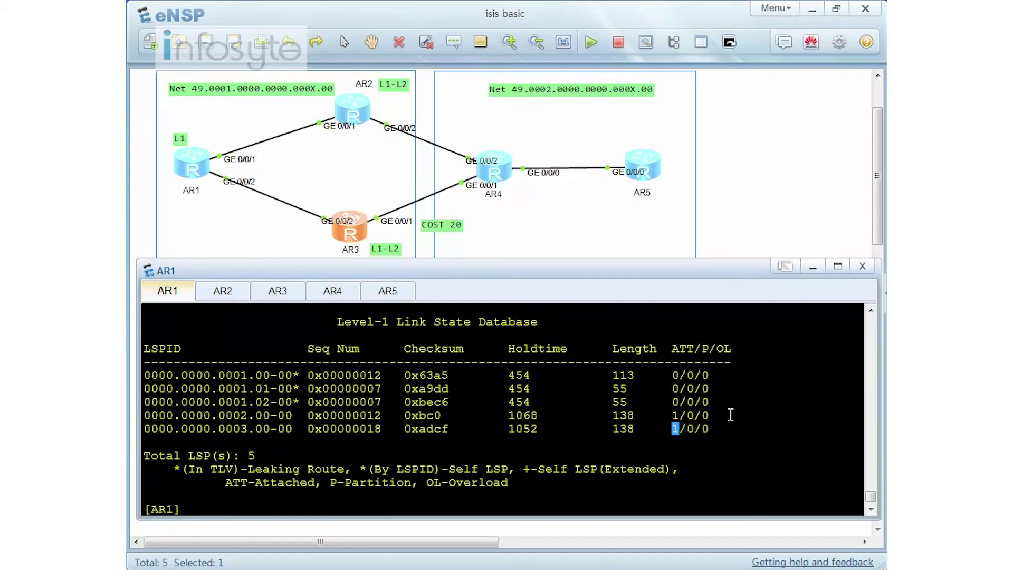
Step: Show AR1's IS-IS route table with 'display isis route'
{"action": "type", "text": "dis isis ro"}
{"action": "key", "text": "Tab"}
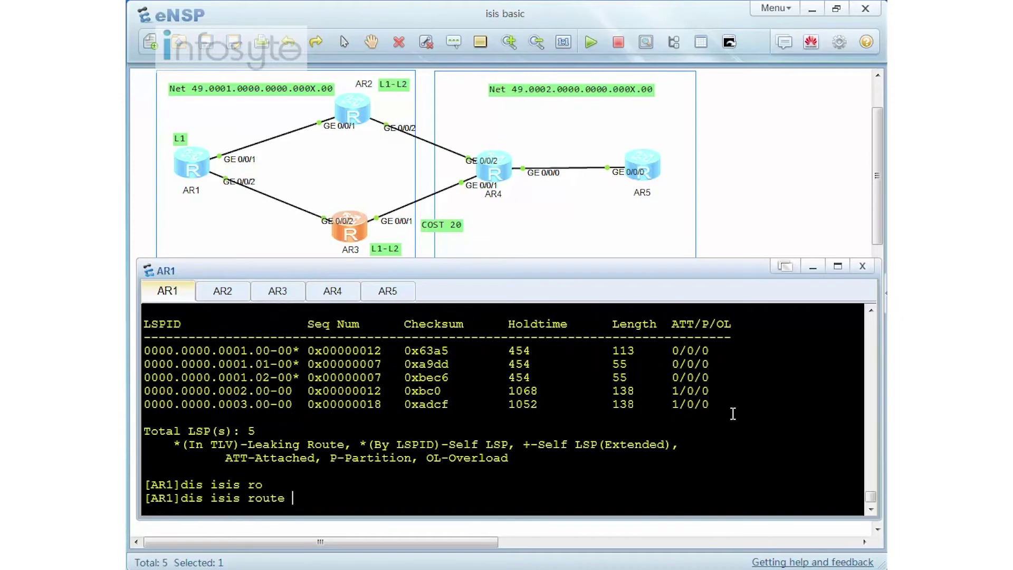
{"action": "key", "text": "Return"}
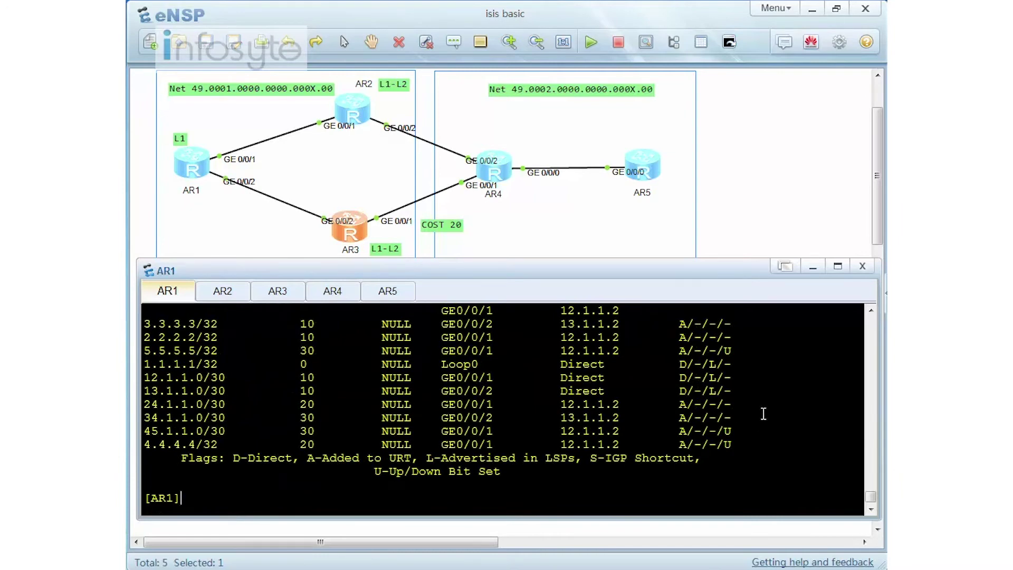
Step: Highlight the U flags on 5.5.5.5/32 and 4.4.4.4/32 and the U-Up/Down Bit Set legend
{"action": "left_click_drag", "start_coordinate": [733, 350], "coordinate": [726, 351]}
{"action": "left_click_drag", "start_coordinate": [739, 431], "coordinate": [712, 453]}
{"action": "left_click_drag", "start_coordinate": [512, 468], "coordinate": [364, 476]}
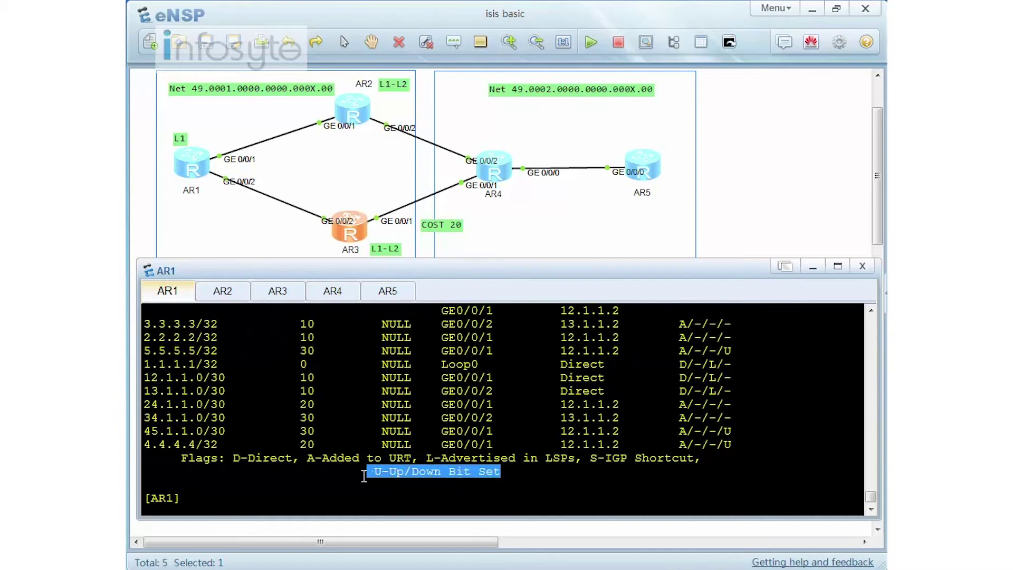
{"action": "left_click", "coordinate": [530, 490]}
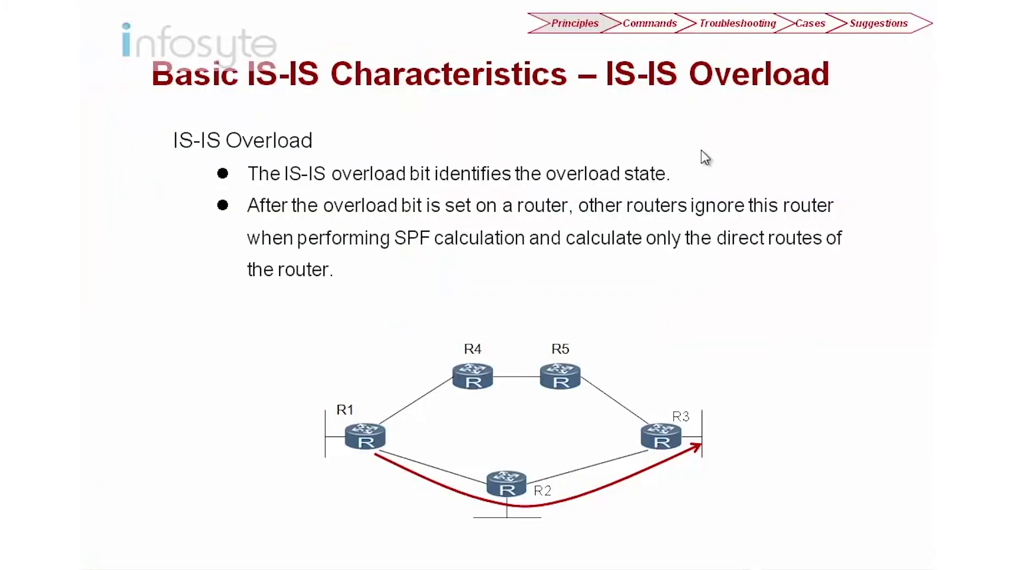
Step: Underline Overload, write 'Area', and ink cost 10 on the R1–R2, R2–R3 and R1–R4 links
{"action": "left_click_drag", "start_coordinate": [704, 98], "coordinate": [785, 96]}
{"action": "mouse_move", "coordinate": [468, 435]}
{"action": "left_mouse_down"}
{"action": "mouse_move", "coordinate": [479, 411]}
{"action": "mouse_move", "coordinate": [477, 425]}
{"action": "mouse_move", "coordinate": [526, 423]}
{"action": "left_mouse_up"}
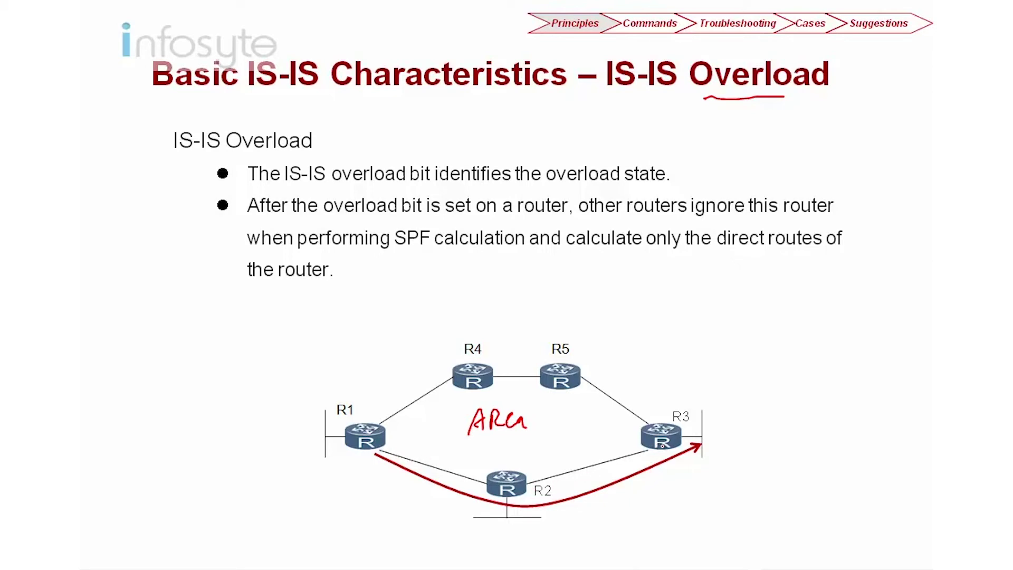
{"action": "left_click_drag", "start_coordinate": [442, 452], "coordinate": [443, 464]}
{"action": "left_click_drag", "start_coordinate": [453, 454], "coordinate": [452, 454]}
{"action": "left_click_drag", "start_coordinate": [570, 449], "coordinate": [568, 461]}
{"action": "mouse_move", "coordinate": [582, 448]}
{"action": "left_mouse_down"}
{"action": "mouse_move", "coordinate": [586, 457]}
{"action": "mouse_move", "coordinate": [581, 446]}
{"action": "left_mouse_up"}
{"action": "left_click_drag", "start_coordinate": [413, 372], "coordinate": [410, 385]}
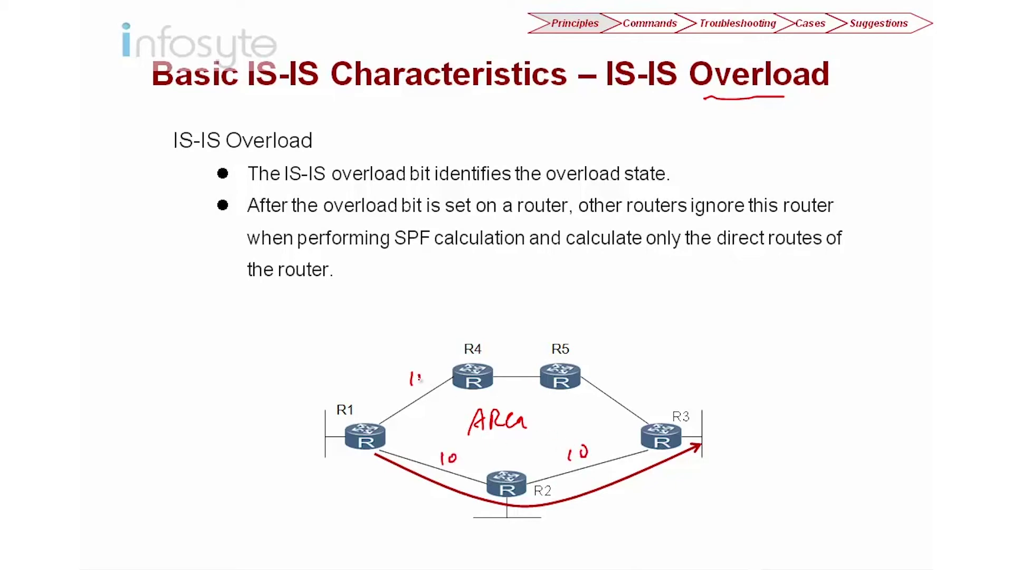
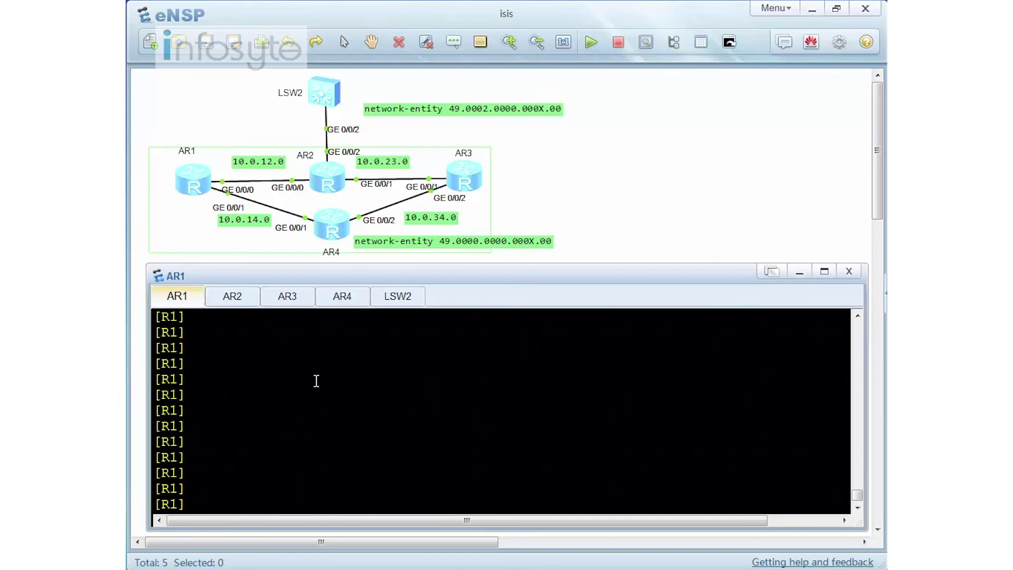
Step: Display AR1's IS-IS routing table with 'display ip routing-table protocol isis'
{"action": "type", "text": "dis ip ro"}
{"action": "key", "text": "Tab"}
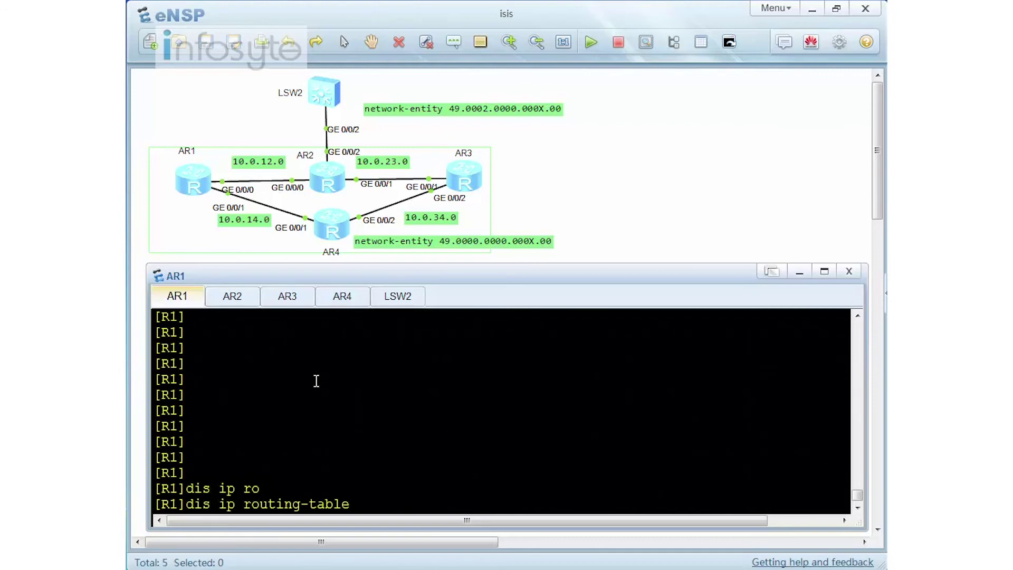
{"action": "type", "text": "p isis"}
{"action": "key", "text": "Return"}
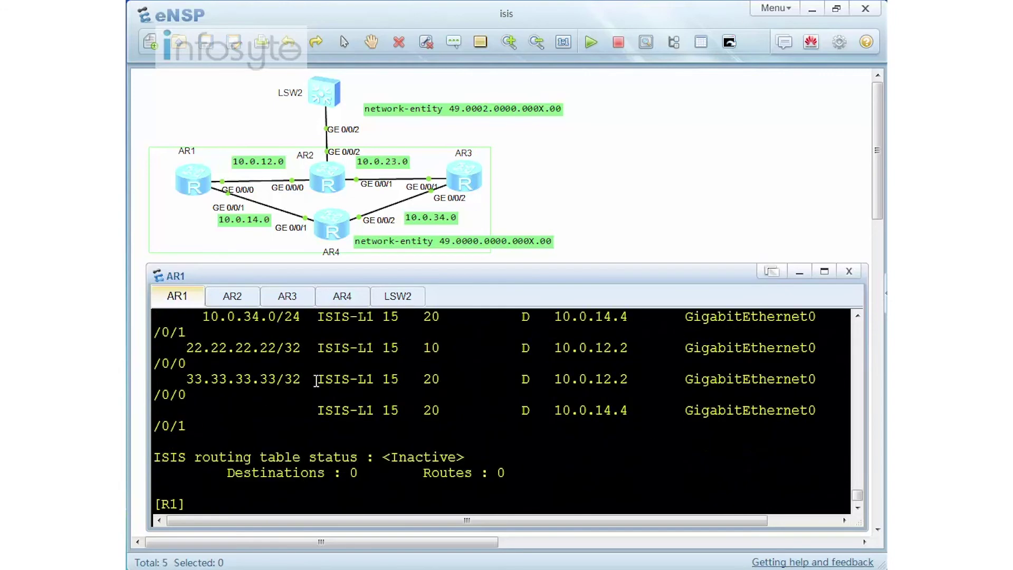
Step: Confirm 3.3.3.3/32 has next hops 10.0.12.2 and 10.0.14.4, and check 33.33.33.33/32
{"action": "scroll", "coordinate": [357, 429], "scroll_direction": "up", "scroll_amount": 3}
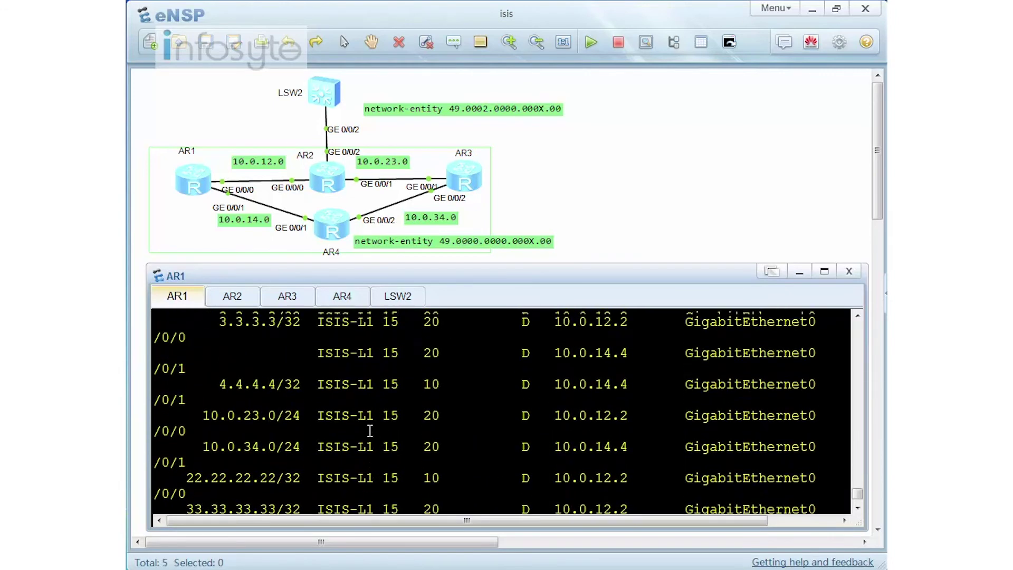
{"action": "scroll", "coordinate": [369, 427], "scroll_direction": "up", "scroll_amount": 1}
{"action": "left_click_drag", "start_coordinate": [218, 379], "coordinate": [825, 410]}
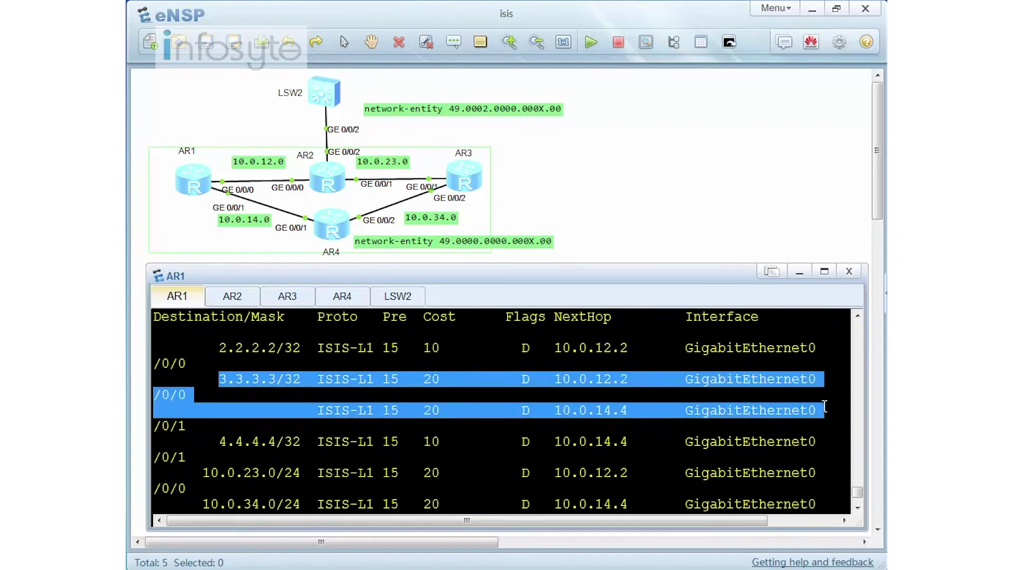
{"action": "left_click", "coordinate": [453, 379]}
{"action": "scroll", "coordinate": [296, 396], "scroll_direction": "up", "scroll_amount": 2}
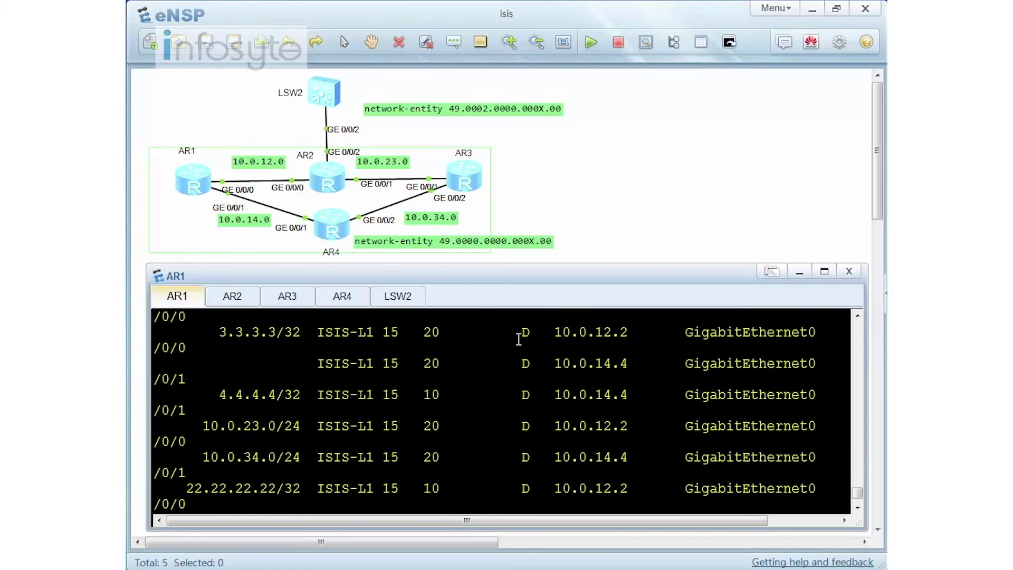
{"action": "left_click_drag", "start_coordinate": [552, 333], "coordinate": [644, 332]}
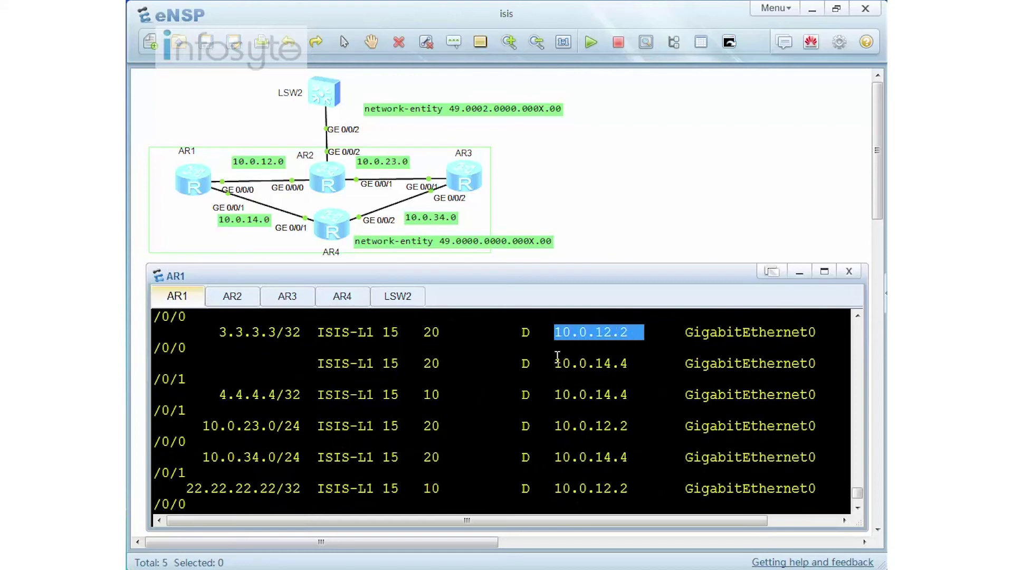
{"action": "left_click_drag", "start_coordinate": [555, 363], "coordinate": [636, 363]}
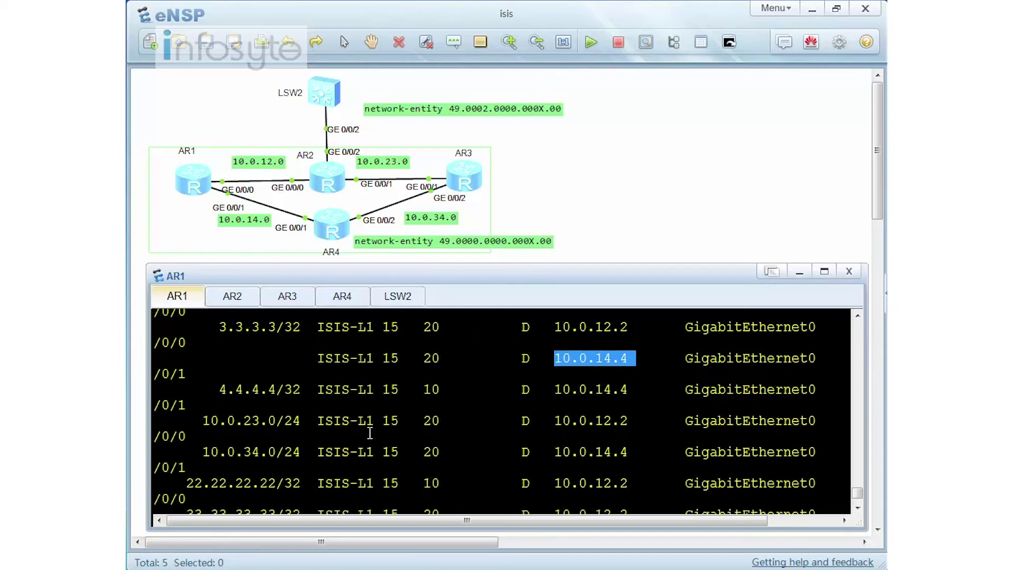
{"action": "scroll", "coordinate": [371, 420], "scroll_direction": "down", "scroll_amount": 3}
{"action": "left_click_drag", "start_coordinate": [187, 381], "coordinate": [302, 381]}
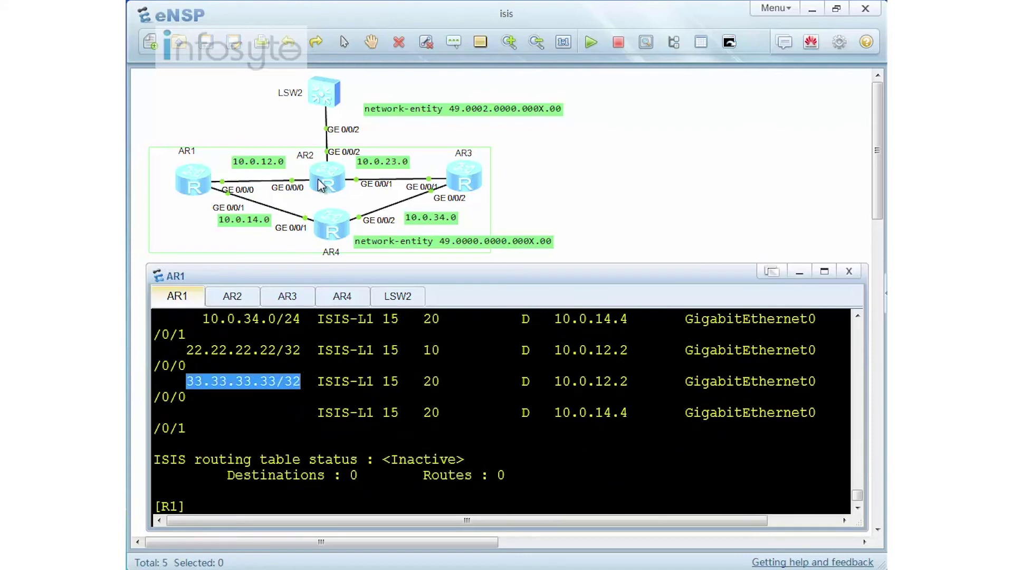
{"action": "left_click", "coordinate": [331, 381]}
Step: Run tracert 3.3.3.3 from AR1's system view
{"action": "type", "text": "trac"}
{"action": "key", "text": "Tab"}
{"action": "type", "text": "3.3.3.3"}
{"action": "key", "text": "Return"}
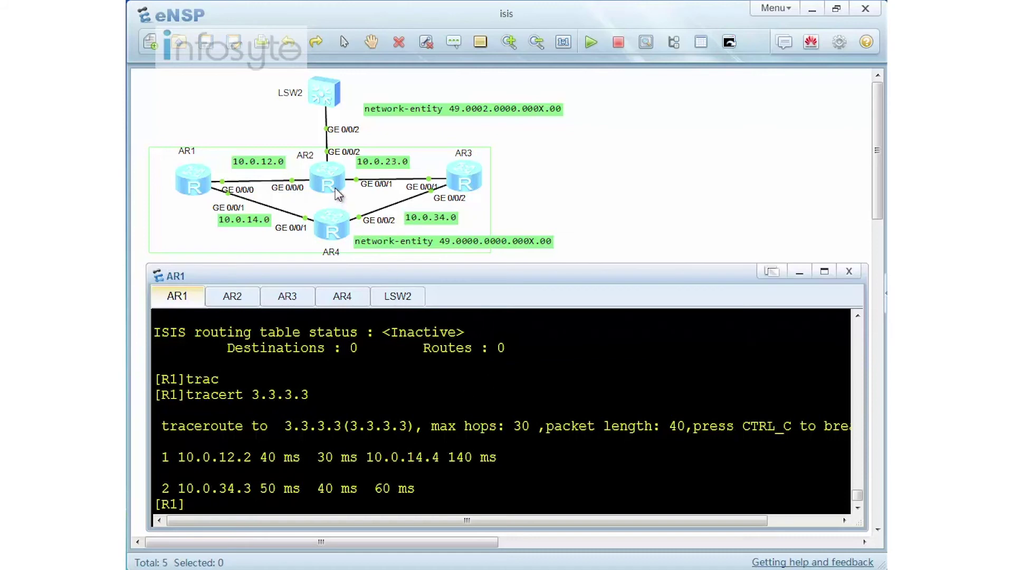
Step: Start a Wireshark data capture on the AR1–AR2 link, then return to AR1's console
{"action": "right_click", "coordinate": [293, 182]}
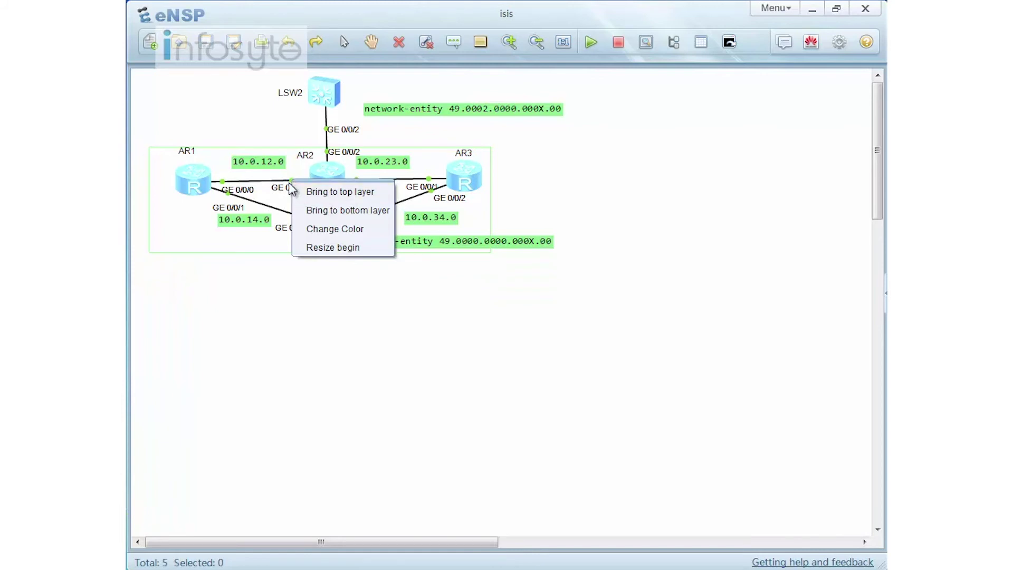
{"action": "left_click", "coordinate": [289, 183]}
{"action": "right_click", "coordinate": [291, 187]}
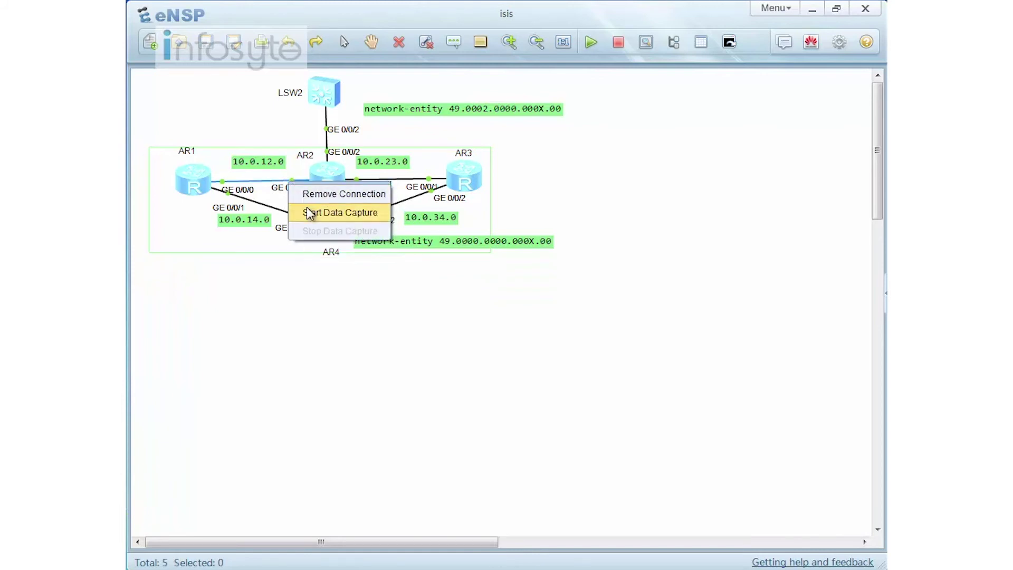
{"action": "left_click", "coordinate": [285, 213]}
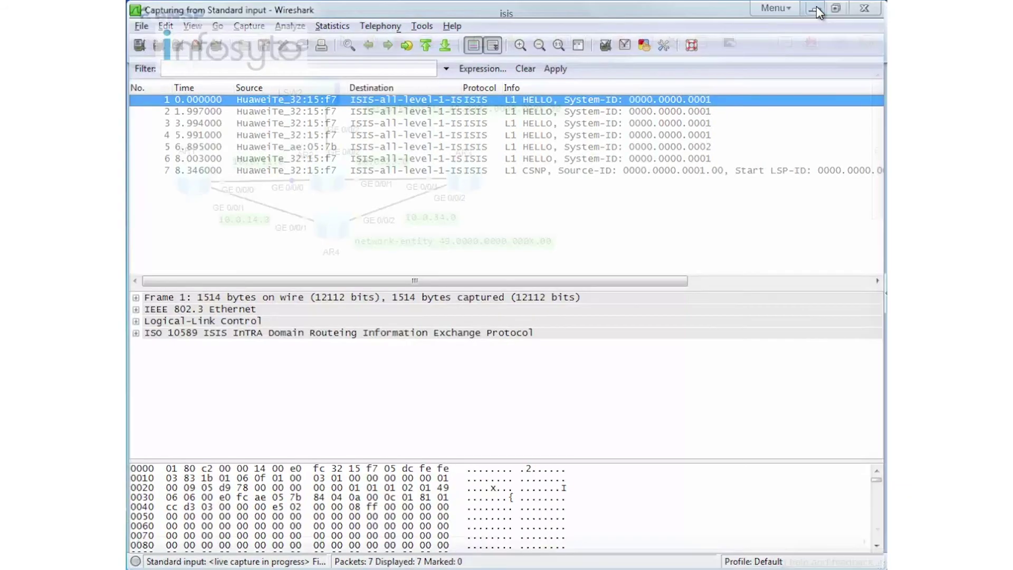
{"action": "left_click", "coordinate": [817, 7]}
{"action": "double_click", "coordinate": [196, 190]}
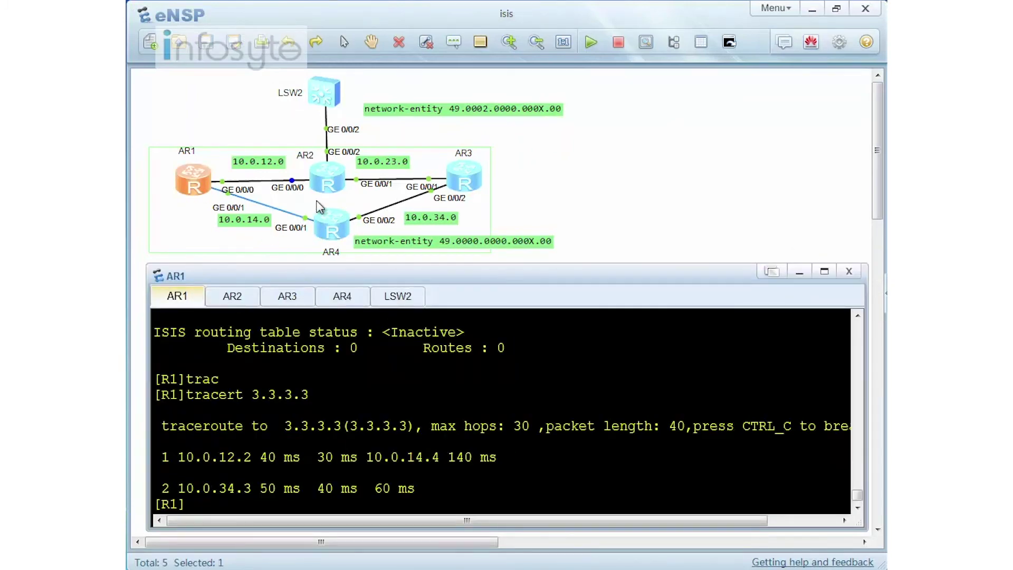
Step: Open AR2's and AR3's consoles and enter system view on AR3
{"action": "double_click", "coordinate": [336, 184]}
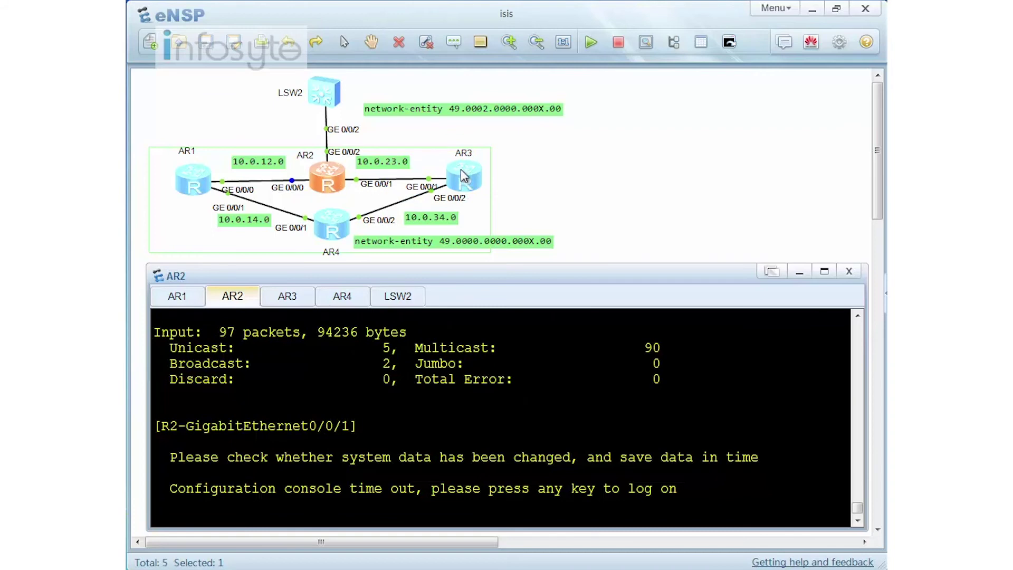
{"action": "left_click", "coordinate": [291, 295]}
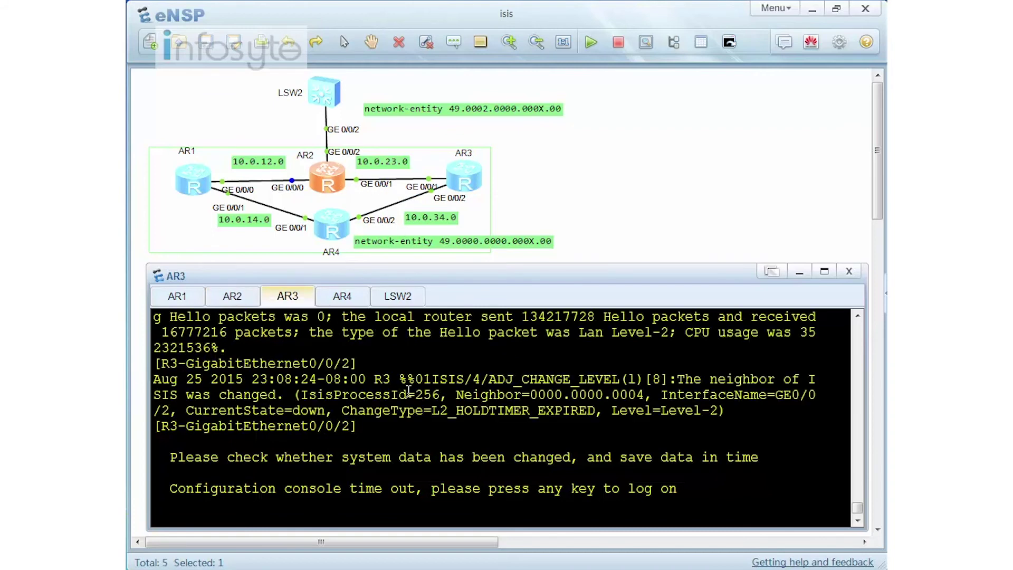
{"action": "key", "text": "Return"}
{"action": "type", "text": "sys"}
{"action": "key", "text": "Return"}
Step: Show AR3's IS-IS routes, confirming 1.1.1.1/32 via 10.0.23.2 and 10.0.34.4
{"action": "type", "text": "dis "}
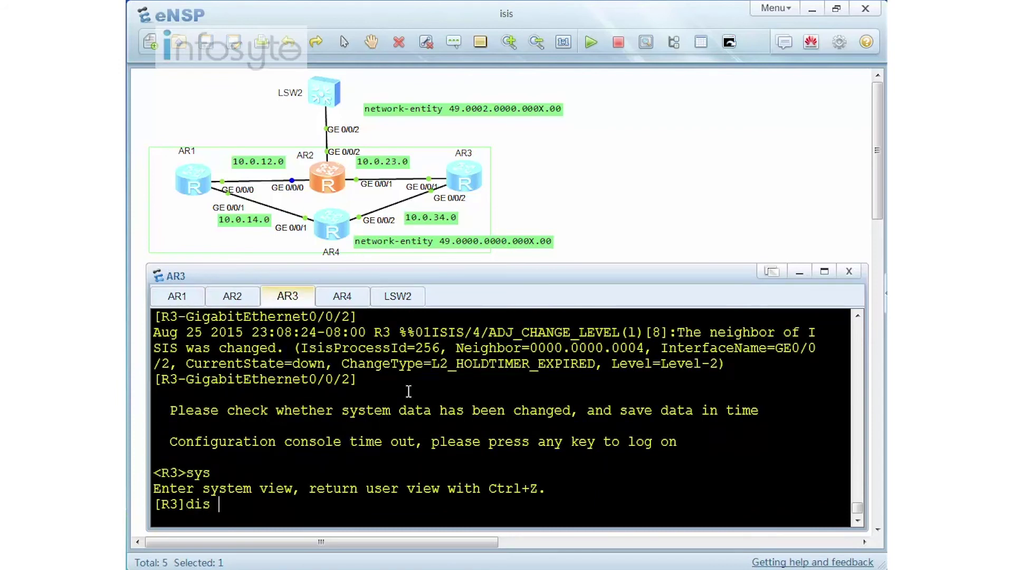
{"action": "type", "text": "ip ro"}
{"action": "key", "text": "Tab"}
{"action": "type", "text": "p isis"}
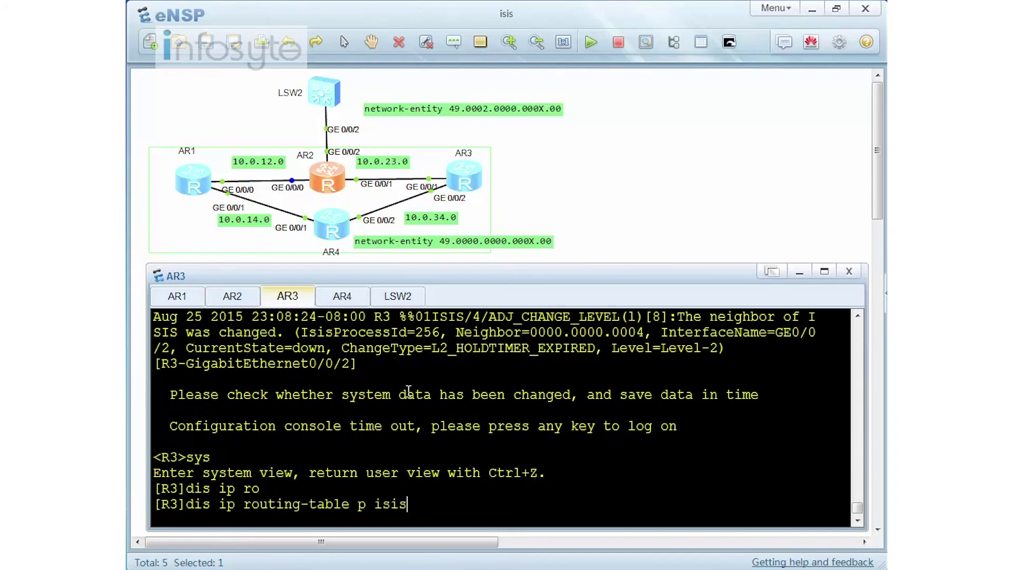
{"action": "key", "text": "Return"}
{"action": "scroll", "coordinate": [488, 391], "scroll_direction": "up", "scroll_amount": 2}
{"action": "left_click_drag", "start_coordinate": [221, 326], "coordinate": [301, 326]}
{"action": "left_click_drag", "start_coordinate": [556, 327], "coordinate": [636, 326]}
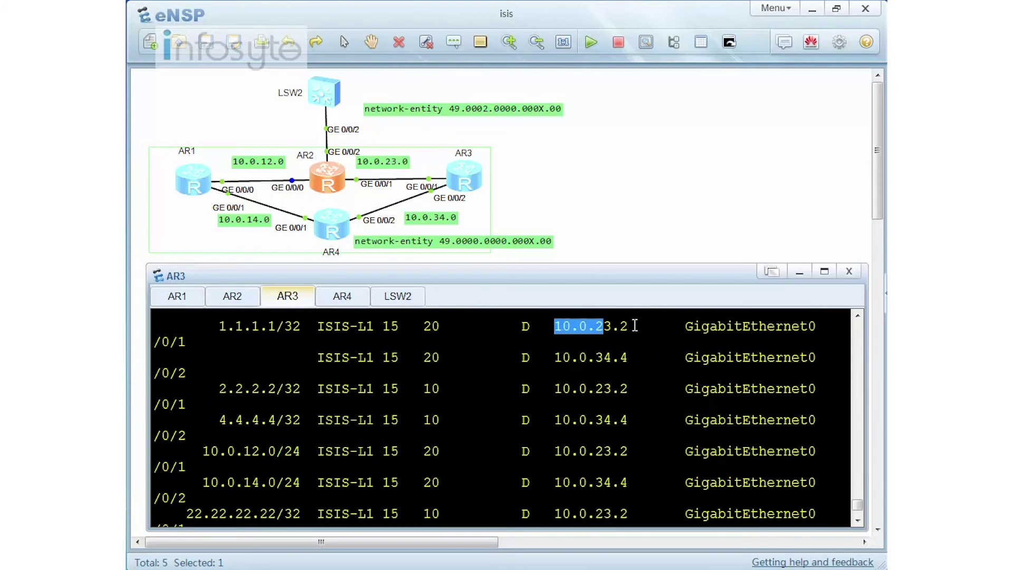
{"action": "left_click_drag", "start_coordinate": [554, 358], "coordinate": [637, 357]}
{"action": "scroll", "coordinate": [623, 389], "scroll_direction": "down", "scroll_amount": 2}
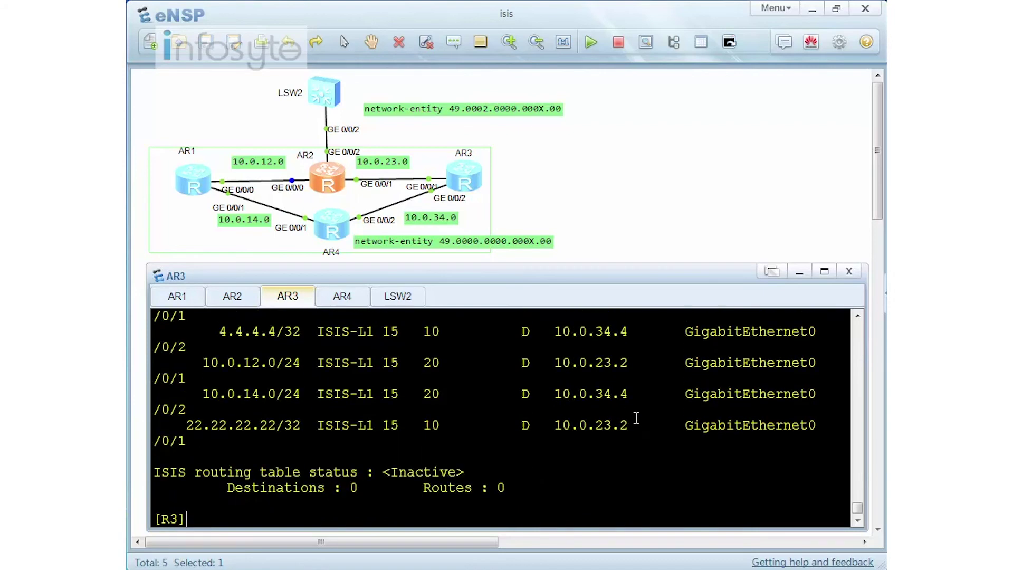
Step: Run tracert 1.1.1.1 from AR3
{"action": "type", "text": "tr"}
{"action": "key", "text": "Tab"}
{"action": "type", "text": "1.1.1.1"}
{"action": "key", "text": "Return"}
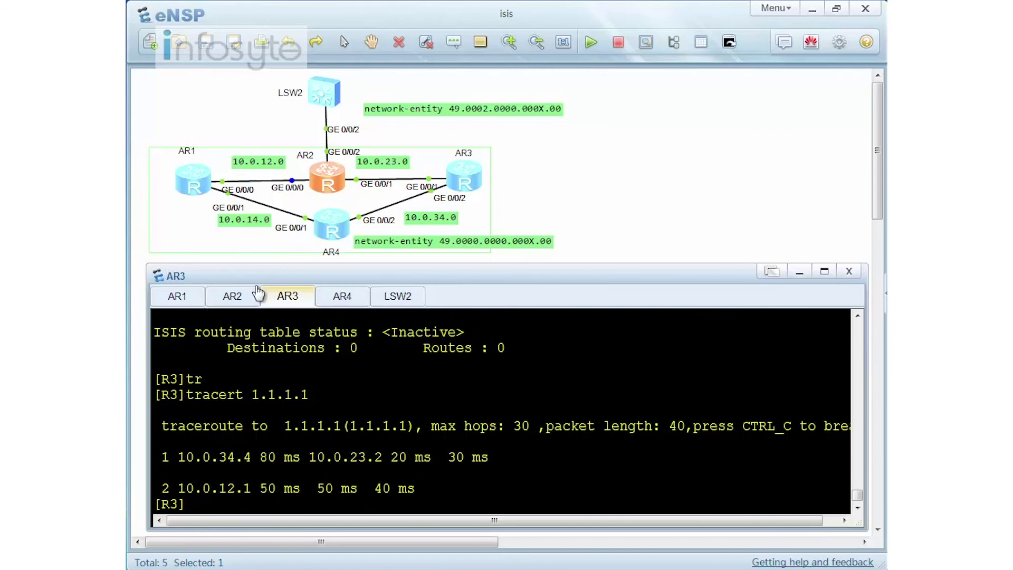
Step: On AR2's console, enter system view and the IS-IS process view
{"action": "left_click", "coordinate": [232, 296]}
{"action": "key", "text": "Return"}
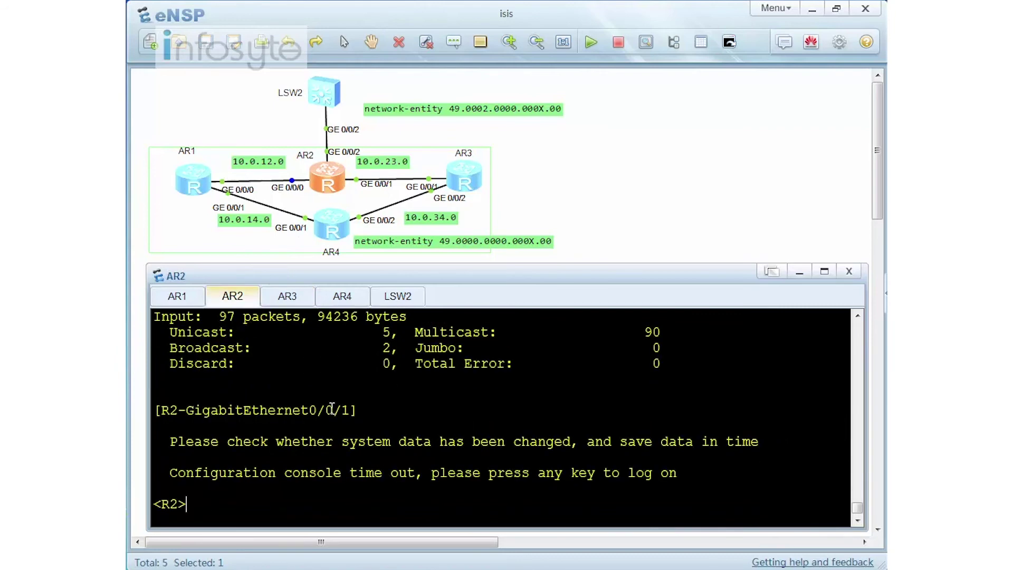
{"action": "type", "text": "sys"}
{"action": "key", "text": "Return"}
{"action": "type", "text": "isis"}
{"action": "key", "text": "Return"}
Step: Apply set-overload to AR2's IS-IS process and confirm the prompt with y
{"action": "type", "text": "s"}
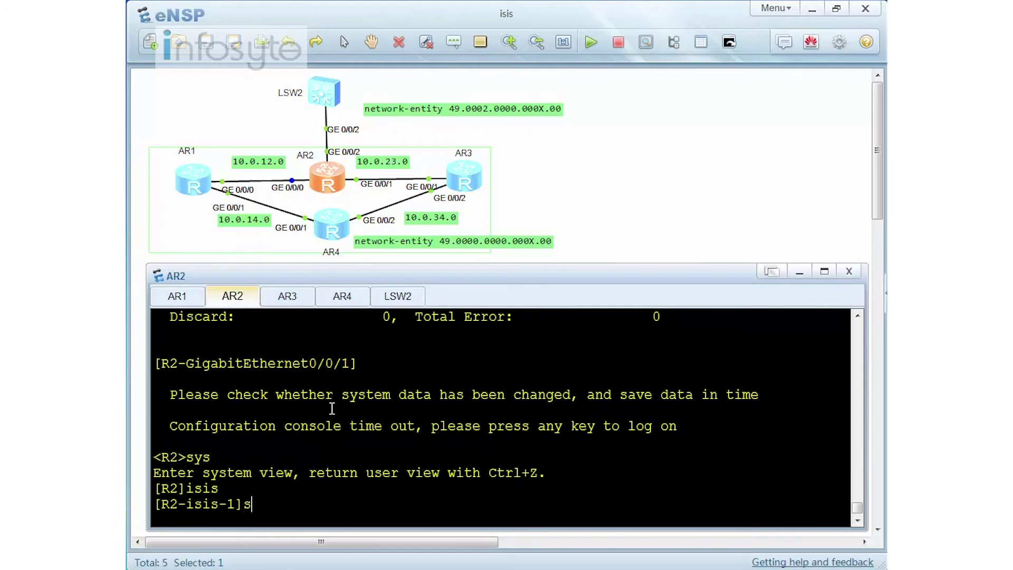
{"action": "type", "text": "e"}
{"action": "key", "text": "Tab"}
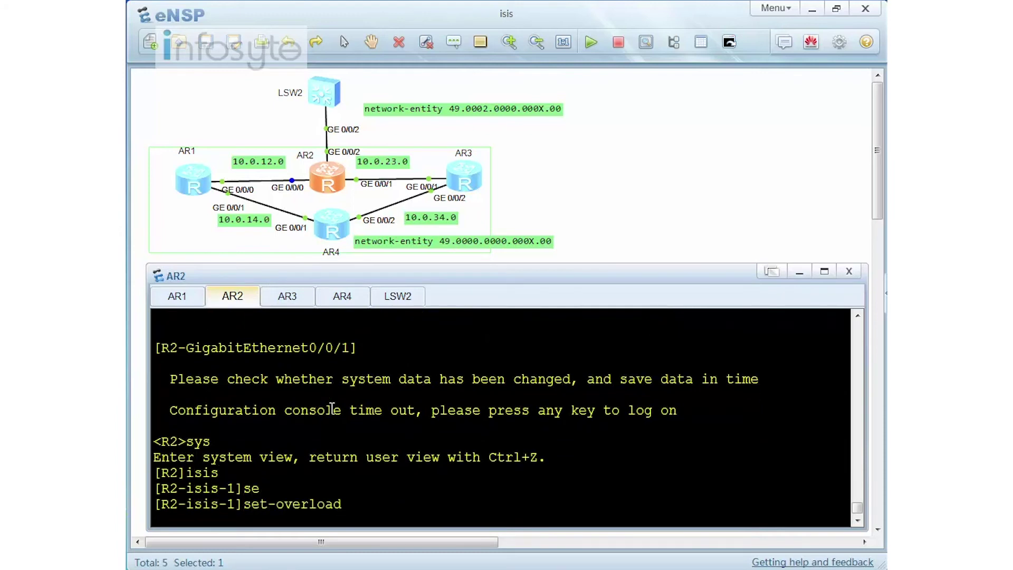
{"action": "key", "text": "Return"}
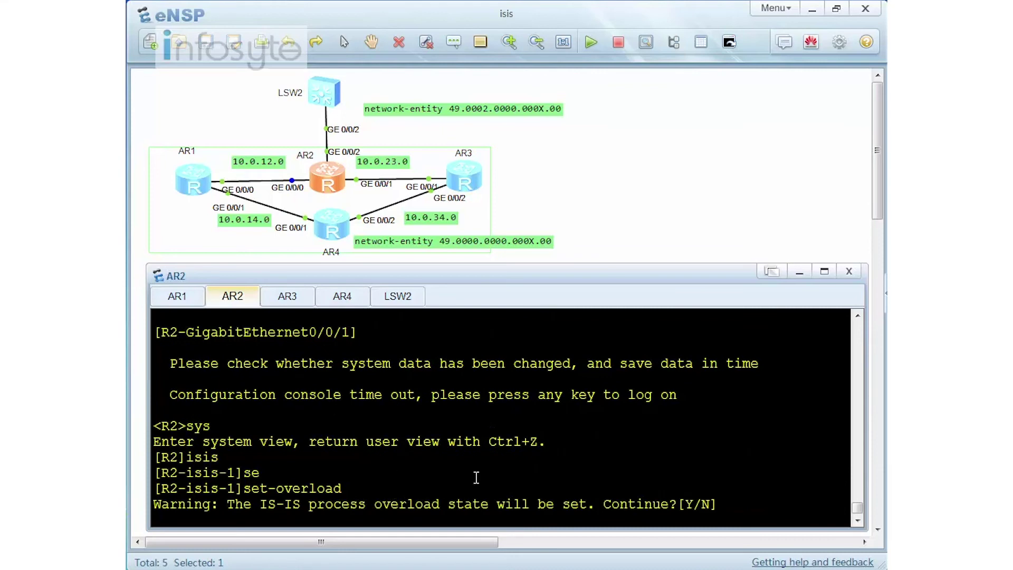
{"action": "type", "text": "y"}
{"action": "key", "text": "Return"}
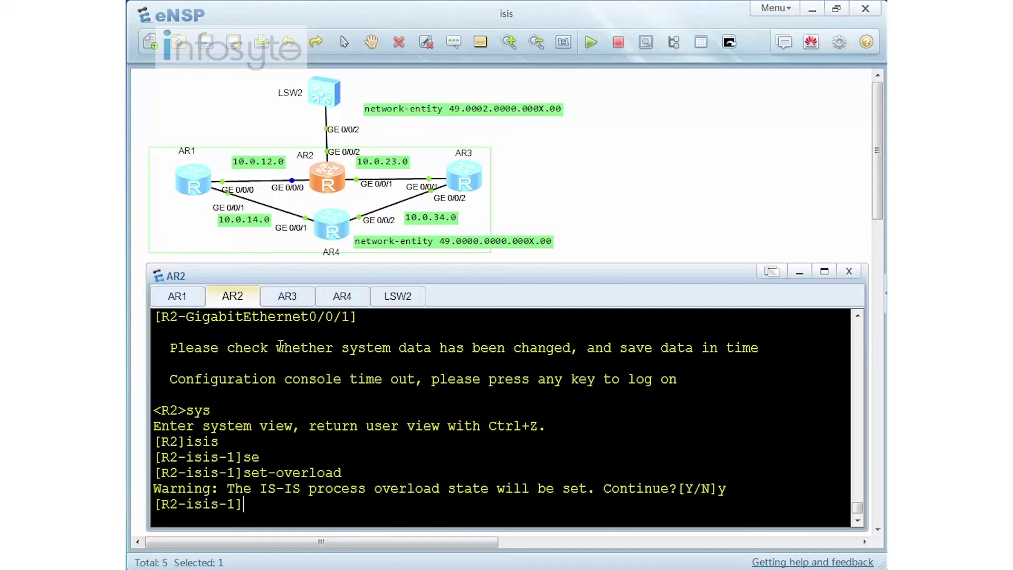
{"action": "left_click", "coordinate": [177, 296]}
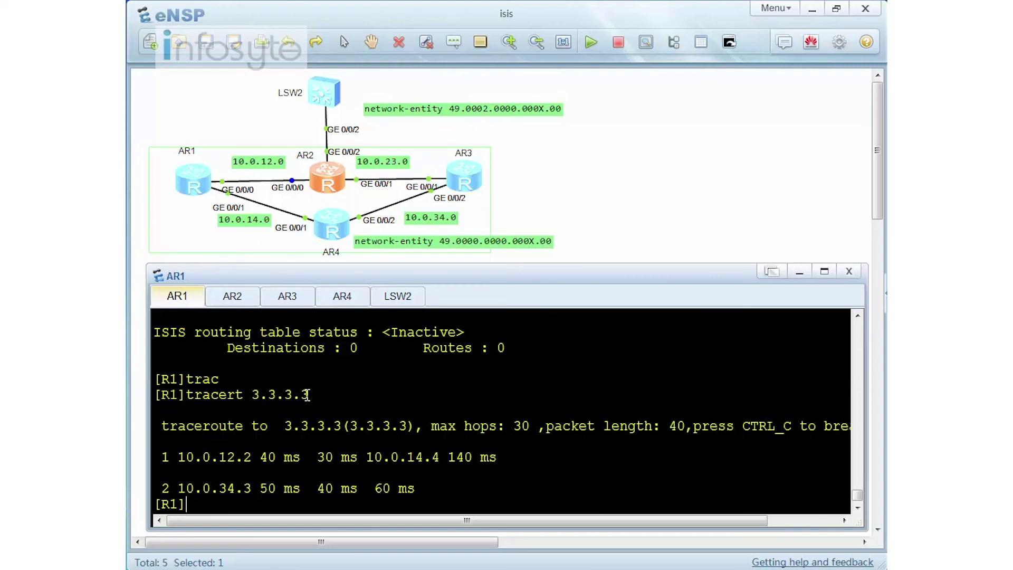
Step: Repeat tracert 3.3.3.3 on AR1 and tracert 1.1.1.1 on AR3
{"action": "key", "text": "Up"}
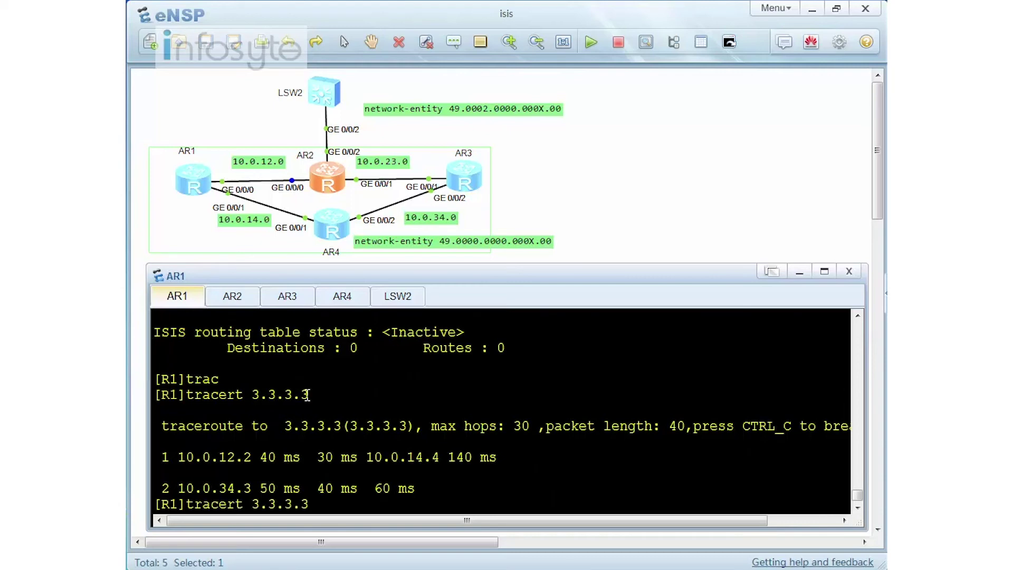
{"action": "key", "text": "Return"}
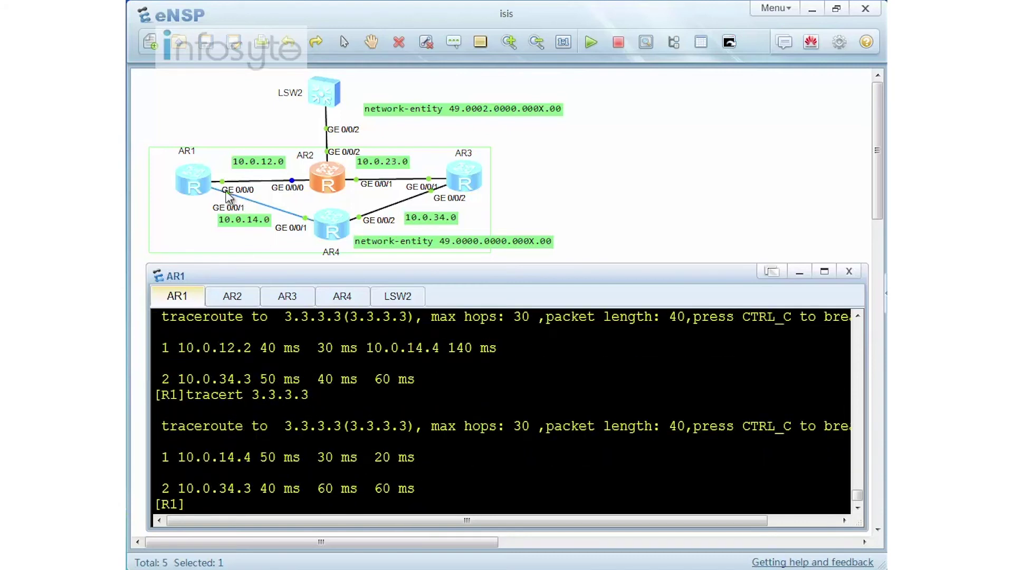
{"action": "left_click", "coordinate": [283, 298]}
{"action": "key", "text": "Up"}
{"action": "key", "text": "Return"}
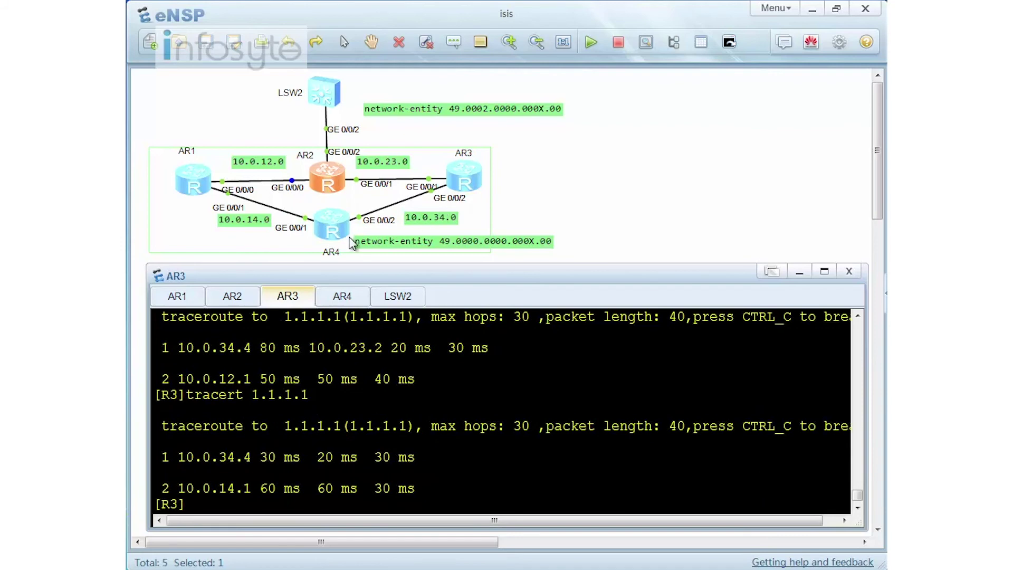
Step: Enter 'display ip routing-table protocol isis' on AR3 to check its IS-IS routes
{"action": "type", "text": "dis ip ro"}
{"action": "key", "text": "Tab"}
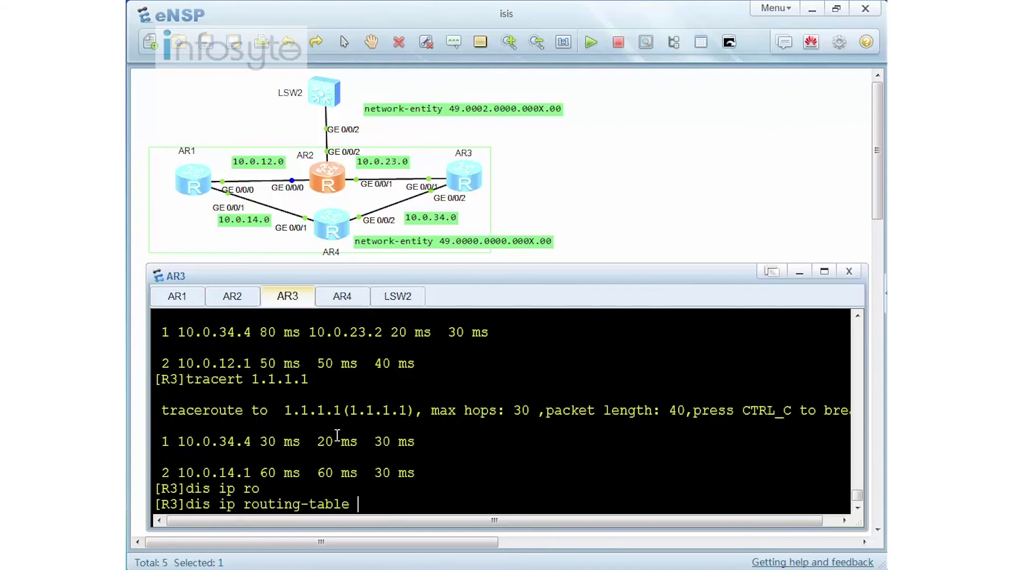
{"action": "type", "text": "p isis"}
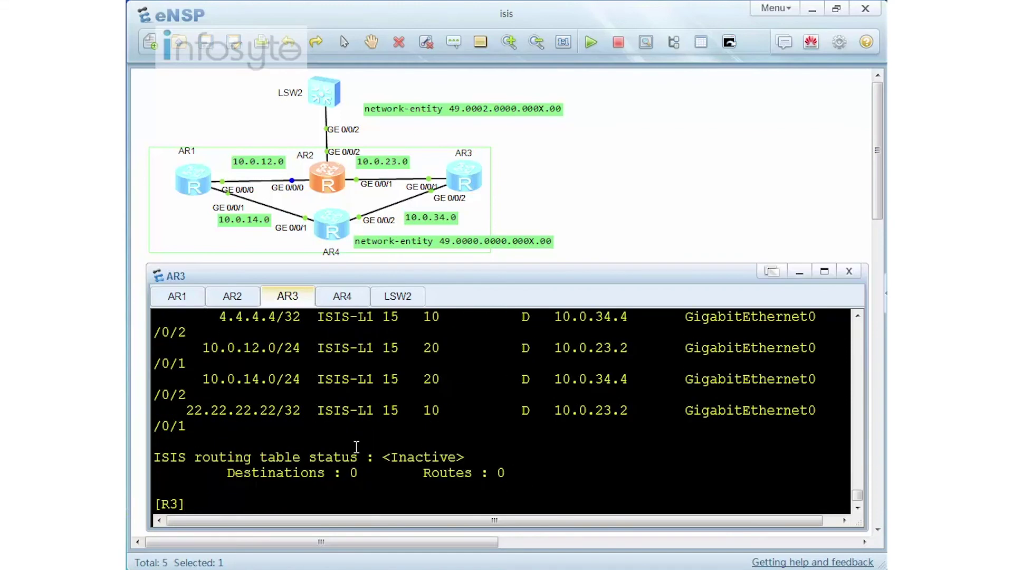
{"action": "scroll", "coordinate": [343, 443], "scroll_direction": "up", "scroll_amount": 2}
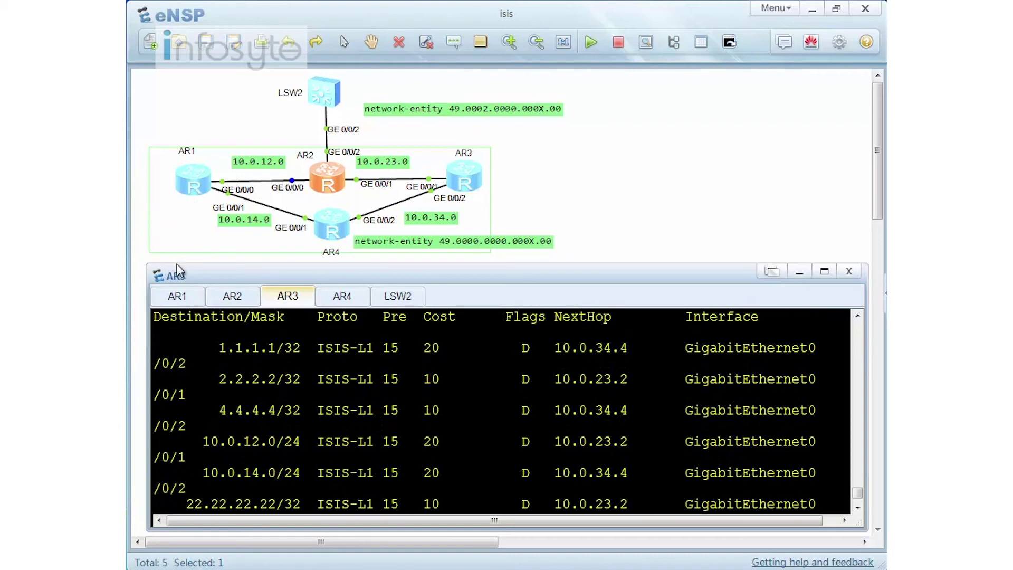
Step: Rerun the IS-IS routing table display on AR1, then switch to Wireshark
{"action": "left_click", "coordinate": [173, 297]}
{"action": "key", "text": "Up"}
{"action": "key", "text": "Up"}
{"action": "key", "text": "Return"}
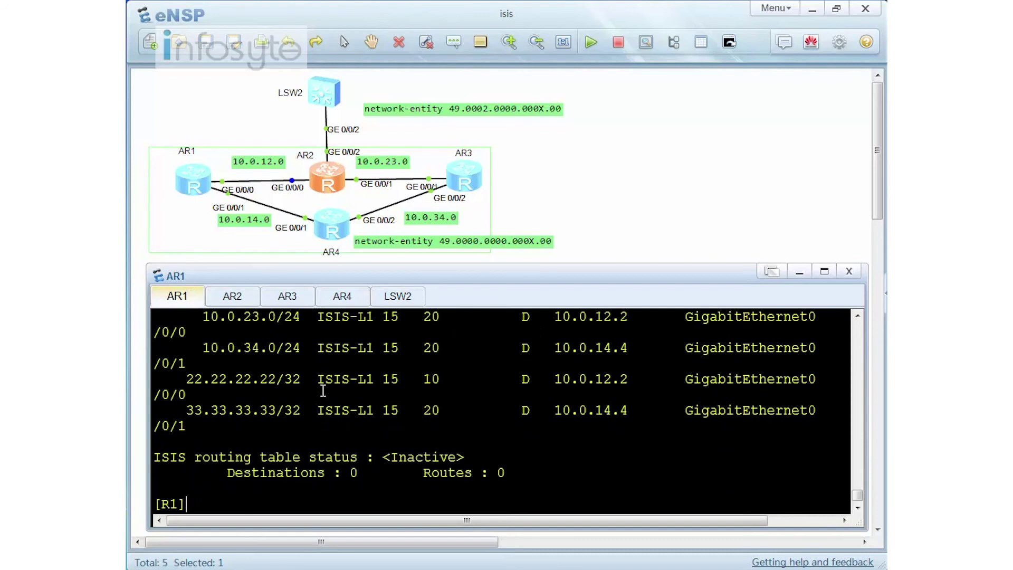
{"action": "scroll", "coordinate": [319, 396], "scroll_direction": "up", "scroll_amount": 2}
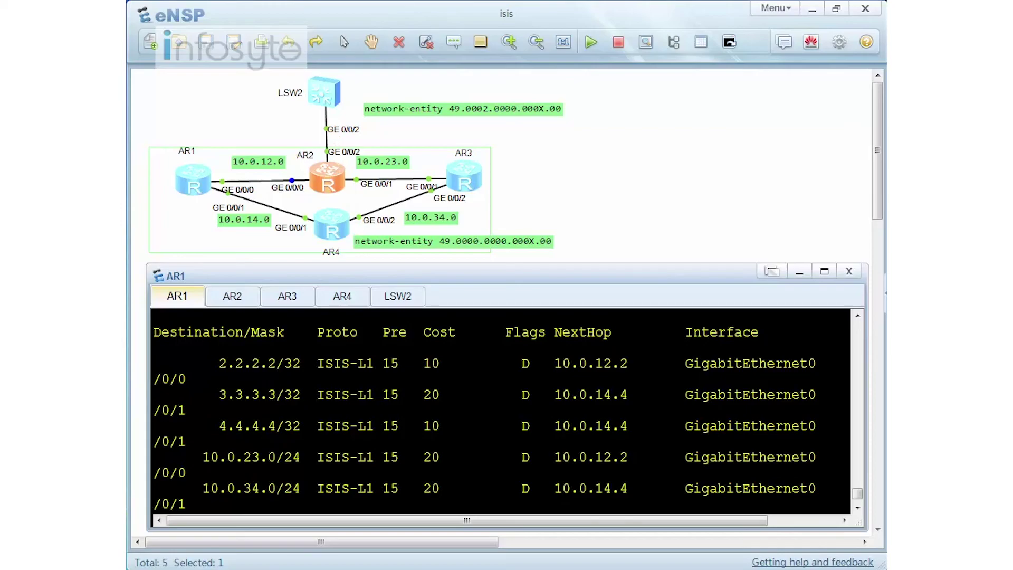
{"action": "key", "text": "alt+Tab"}
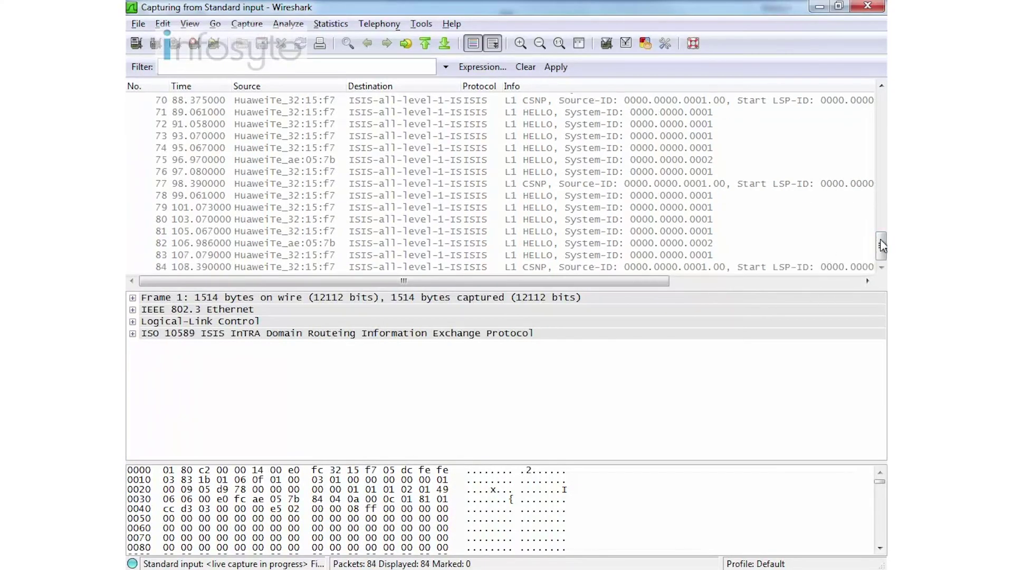
Step: Expand LSP frame 56 from 0000.0000.0002 and verify its Type block shows Overload bit 1
{"action": "scroll", "coordinate": [806, 204], "scroll_direction": "up", "scroll_amount": 6}
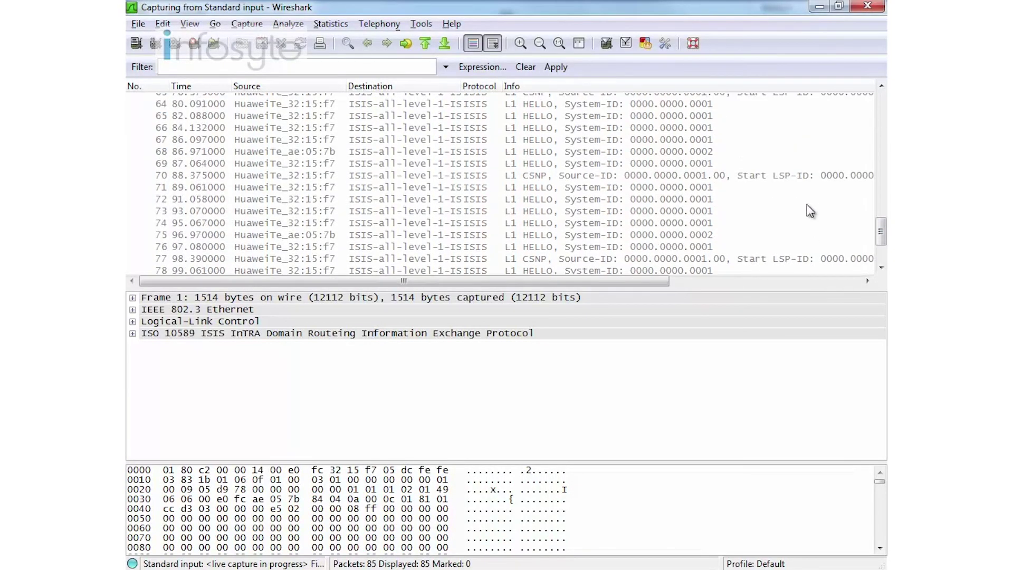
{"action": "scroll", "coordinate": [809, 212], "scroll_direction": "up", "scroll_amount": 1}
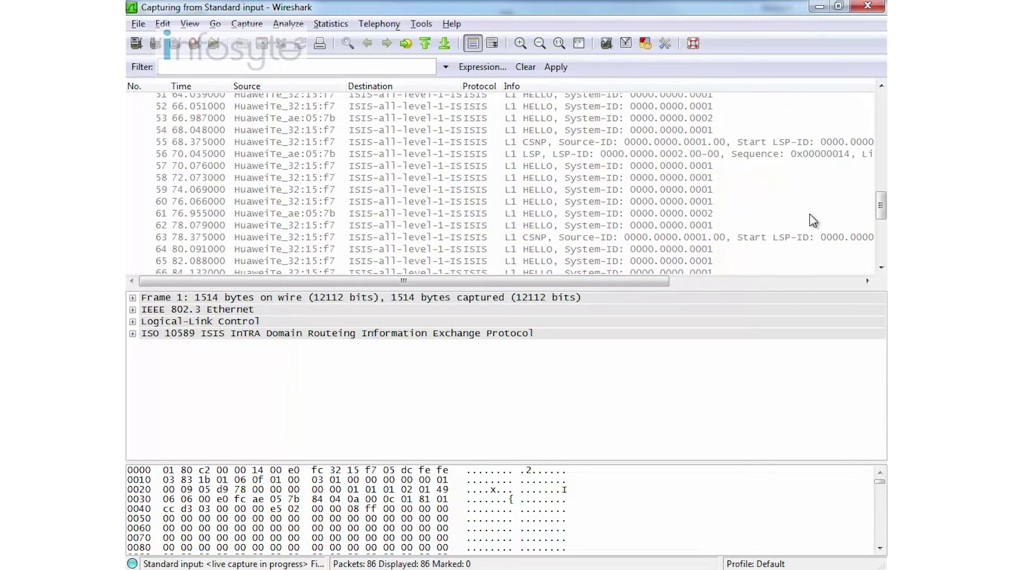
{"action": "left_click", "coordinate": [768, 145]}
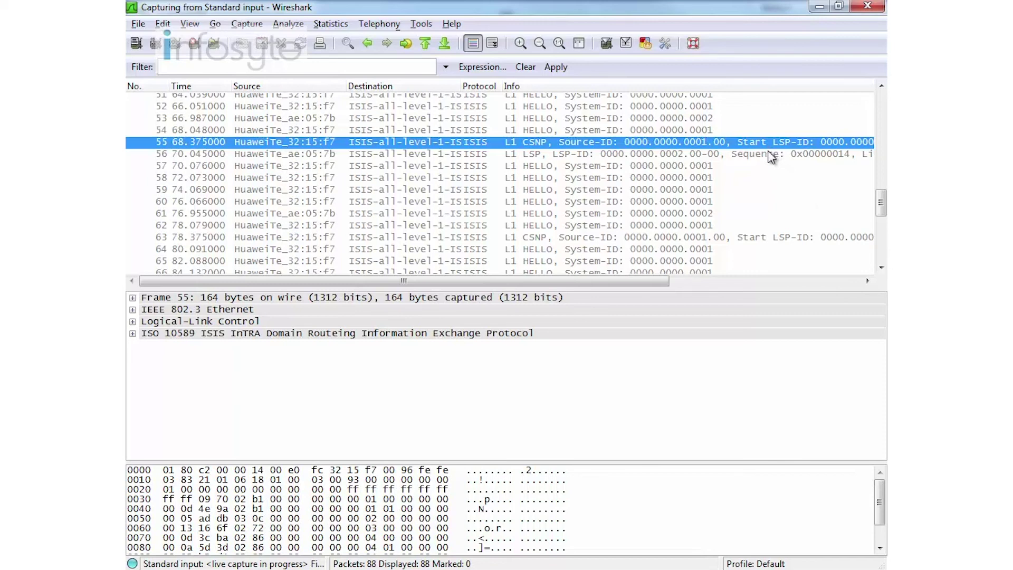
{"action": "scroll", "coordinate": [764, 154], "scroll_direction": "up", "scroll_amount": 1}
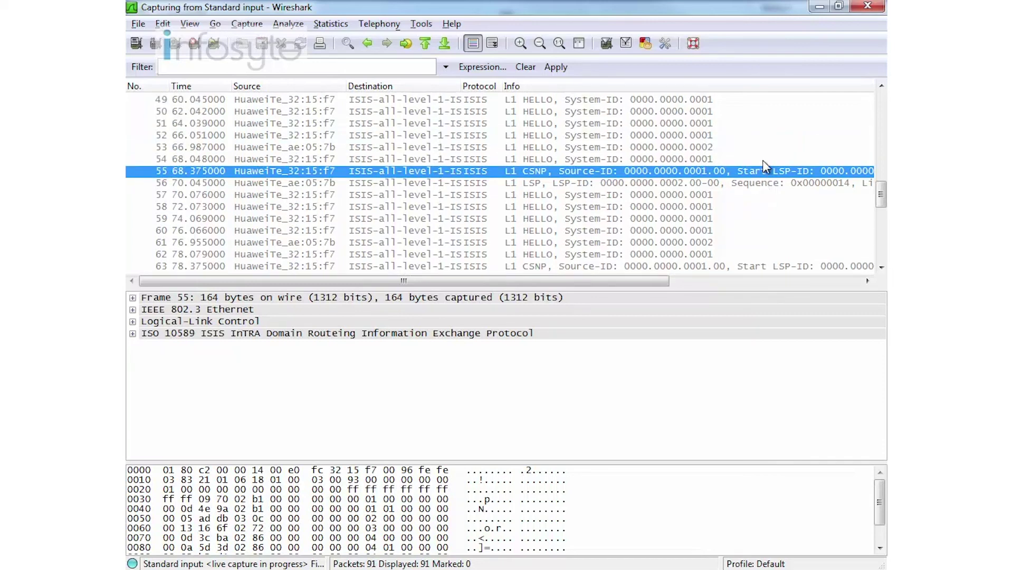
{"action": "left_click", "coordinate": [760, 183]}
{"action": "double_click", "coordinate": [533, 334]}
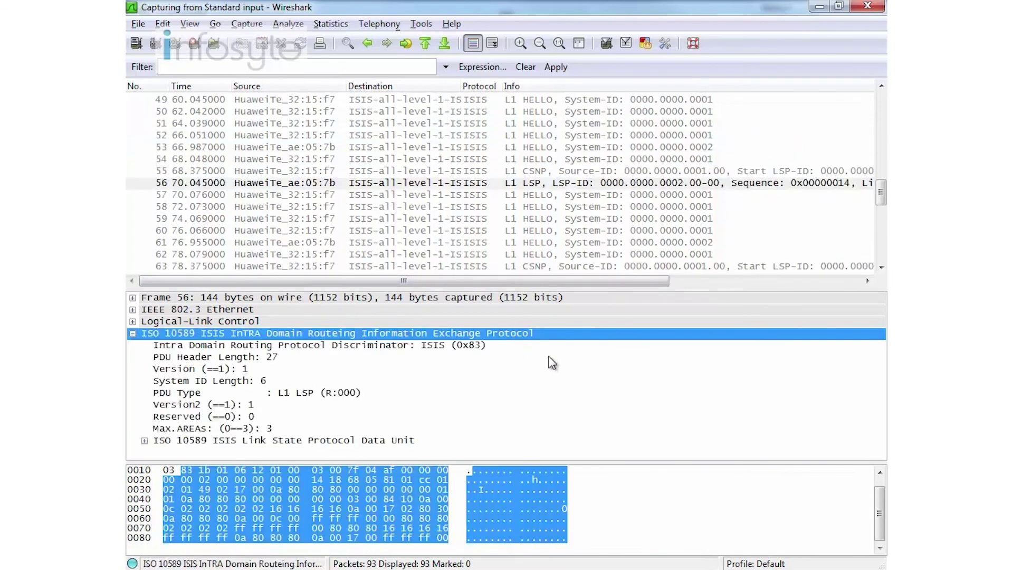
{"action": "left_click", "coordinate": [404, 441]}
{"action": "double_click", "coordinate": [403, 441]}
{"action": "scroll", "coordinate": [534, 377], "scroll_direction": "down", "scroll_amount": 3}
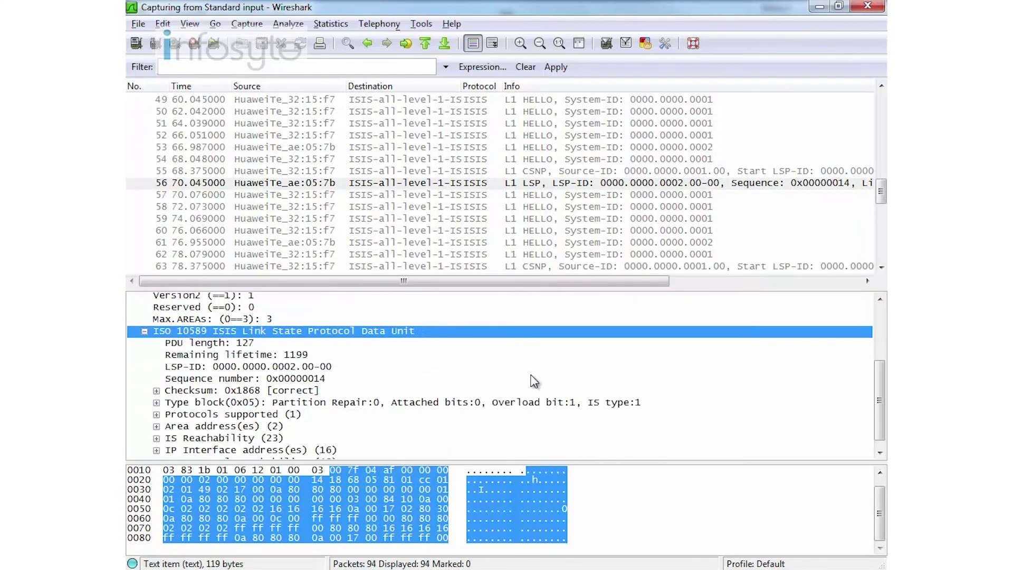
{"action": "left_click", "coordinate": [569, 404]}
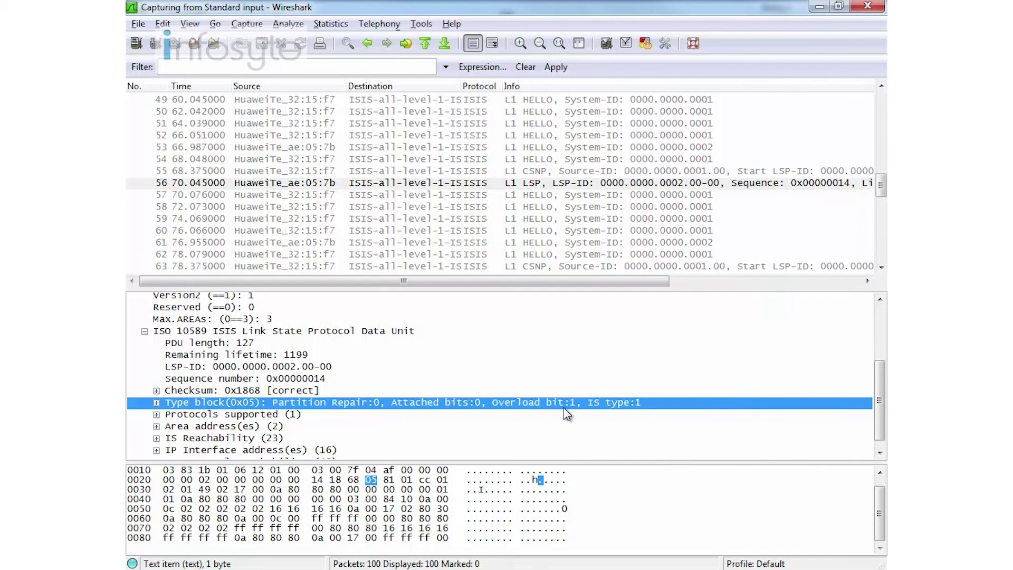
{"action": "left_click", "coordinate": [817, 9]}
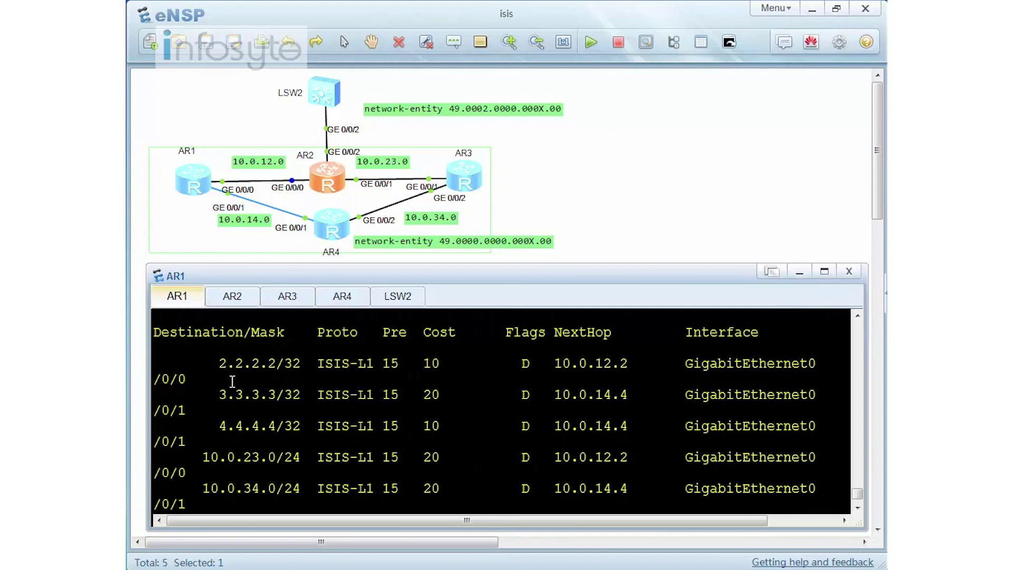
Step: Check AR1's 2.2.2.2 route, then list set-overload allow options on AR2
{"action": "left_click_drag", "start_coordinate": [218, 365], "coordinate": [282, 359]}
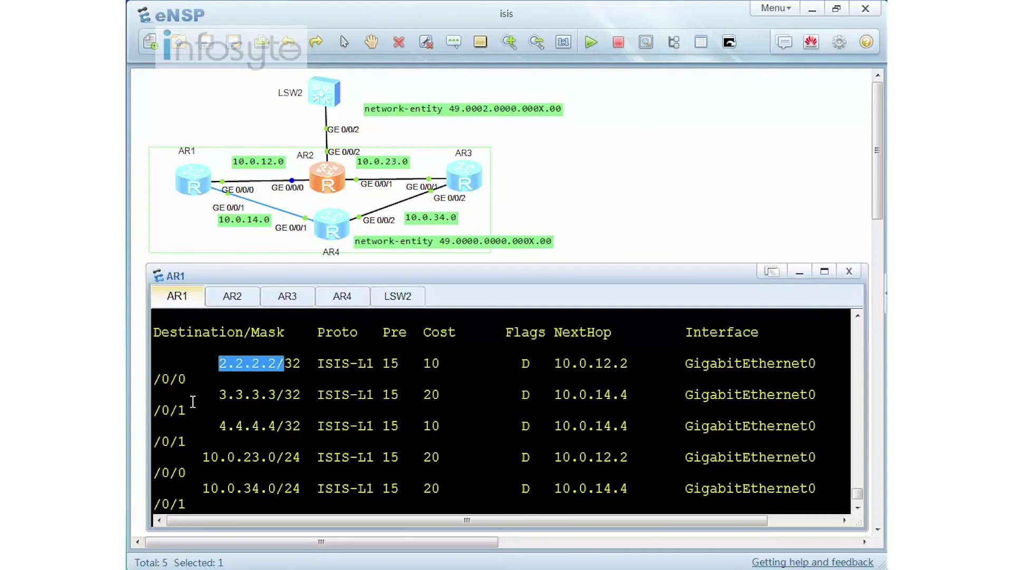
{"action": "key", "text": "space"}
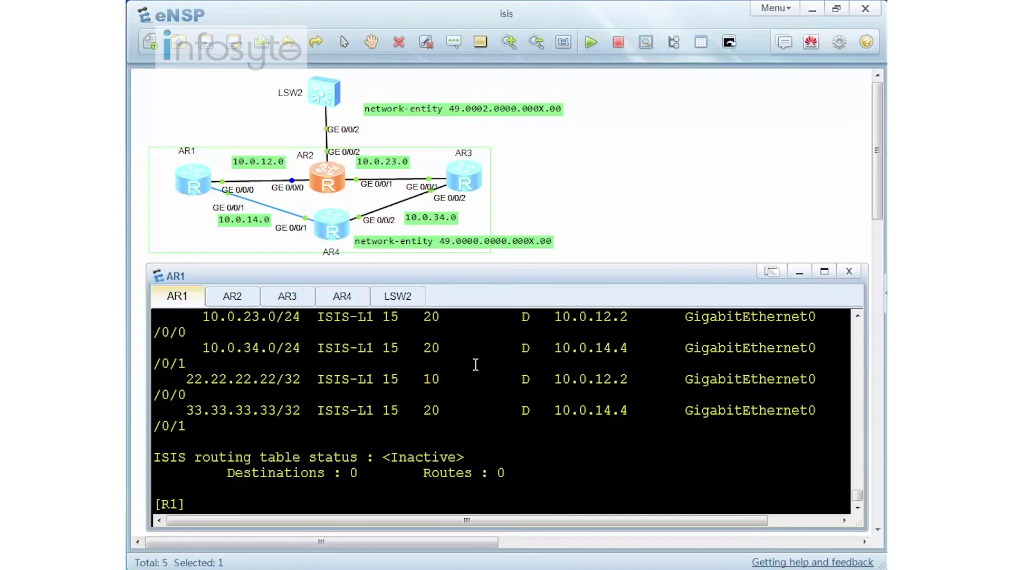
{"action": "left_click", "coordinate": [234, 296]}
{"action": "type", "text": "set"}
{"action": "key", "text": "Tab"}
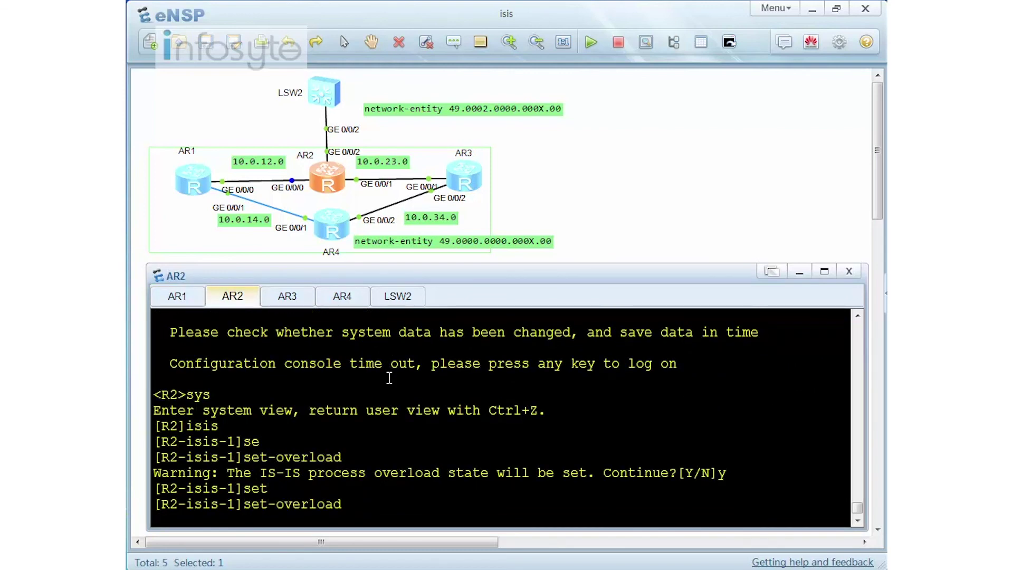
{"action": "type", "text": "al"}
{"action": "key", "text": "Tab"}
{"action": "type", "text": "?"}
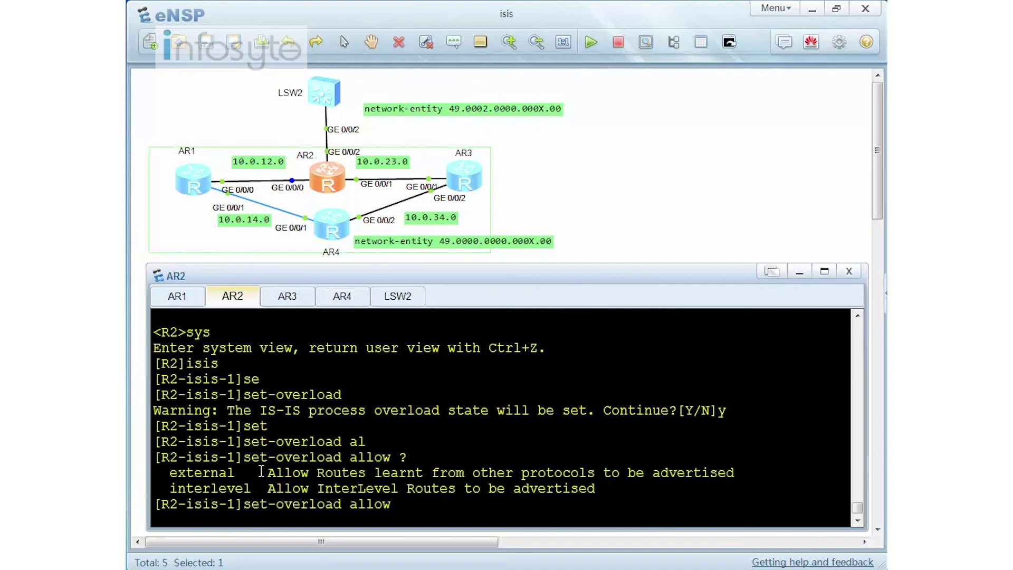
{"action": "key", "text": "BackSpace"}
{"action": "key", "text": "BackSpace"}
{"action": "key", "text": "BackSpace"}
{"action": "key", "text": "BackSpace"}
{"action": "key", "text": "BackSpace"}
{"action": "key", "text": "BackSpace"}
{"action": "key", "text": "BackSpace"}
{"action": "key", "text": "BackSpace"}
{"action": "key", "text": "BackSpace"}
{"action": "key", "text": "BackSpace"}
{"action": "key", "text": "BackSpace"}
{"action": "key", "text": "BackSpace"}
{"action": "key", "text": "BackSpace"}
{"action": "key", "text": "BackSpace"}
{"action": "key", "text": "BackSpace"}
{"action": "key", "text": "BackSpace"}
{"action": "key", "text": "BackSpace"}
{"action": "key", "text": "BackSpace"}
{"action": "key", "text": "BackSpace"}
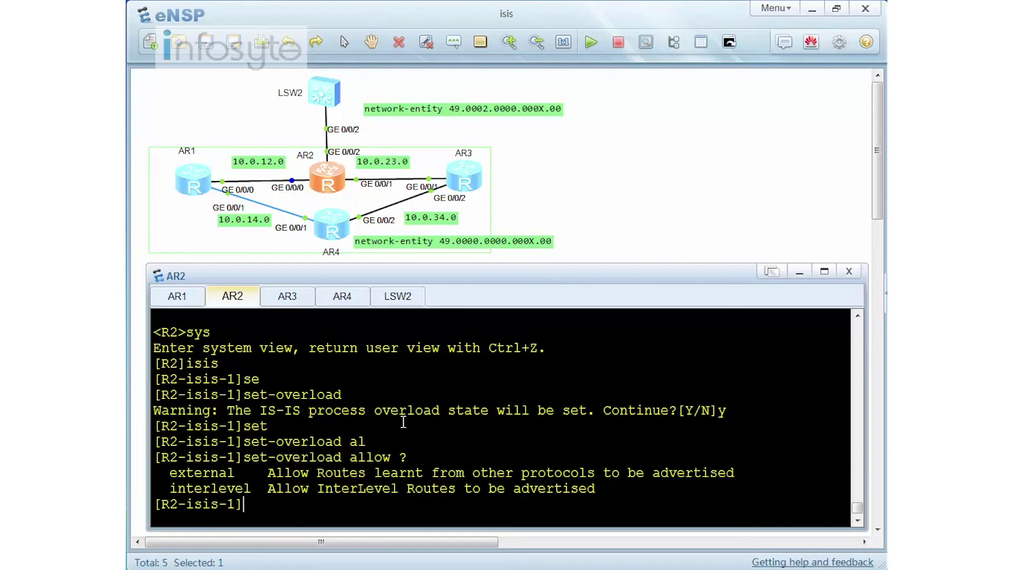
Step: Run undo set-overload in AR2's IS-IS view and return to AR1
{"action": "type", "text": "undo se"}
{"action": "key", "text": "Tab"}
{"action": "key", "text": "Return"}
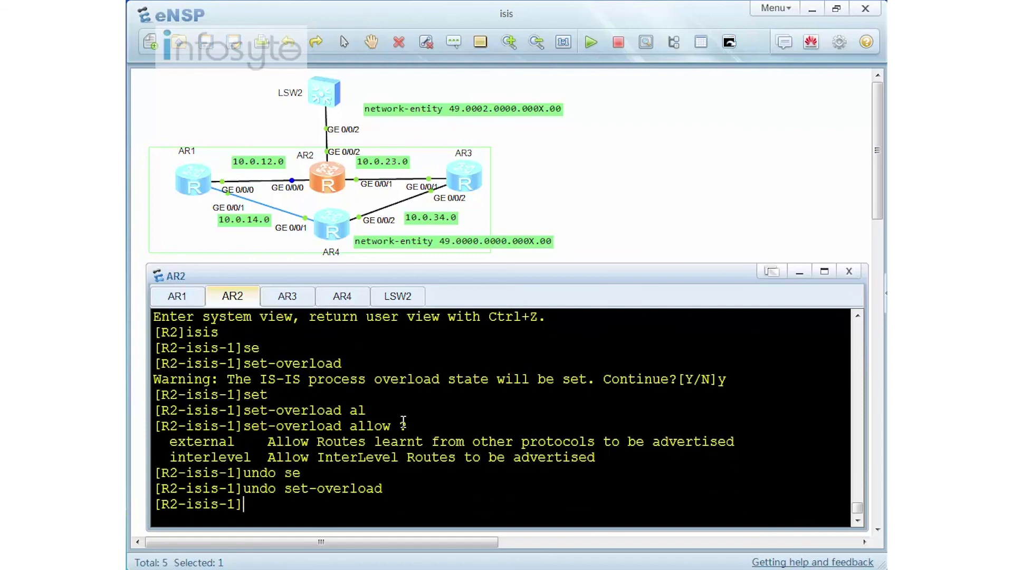
{"action": "left_click", "coordinate": [190, 299]}
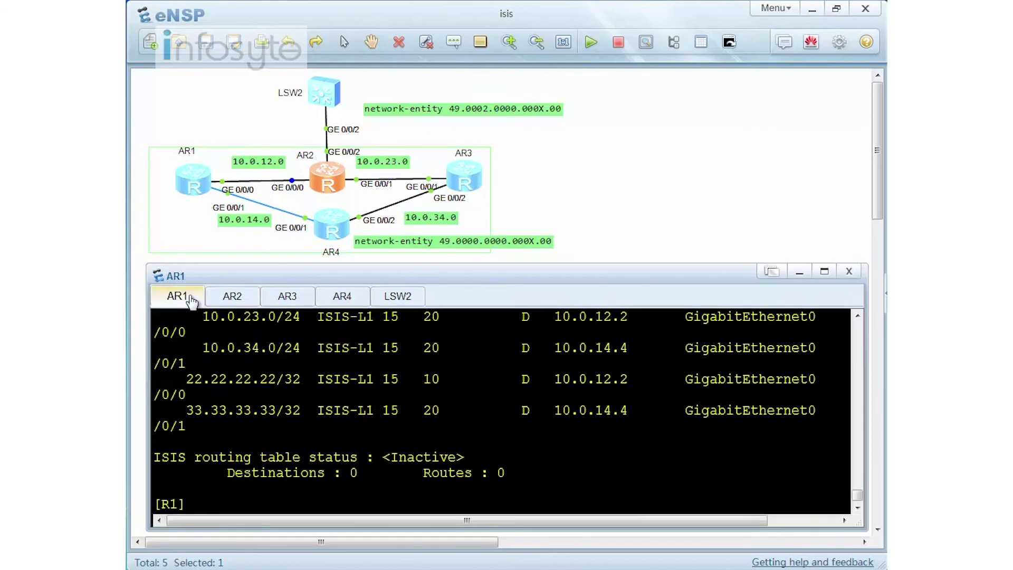
Step: Rerun AR1's IS-IS route display, then show AR2's interface brief with LoopBack1 22.22.22.22/32
{"action": "key", "text": "Up"}
{"action": "key", "text": "Return"}
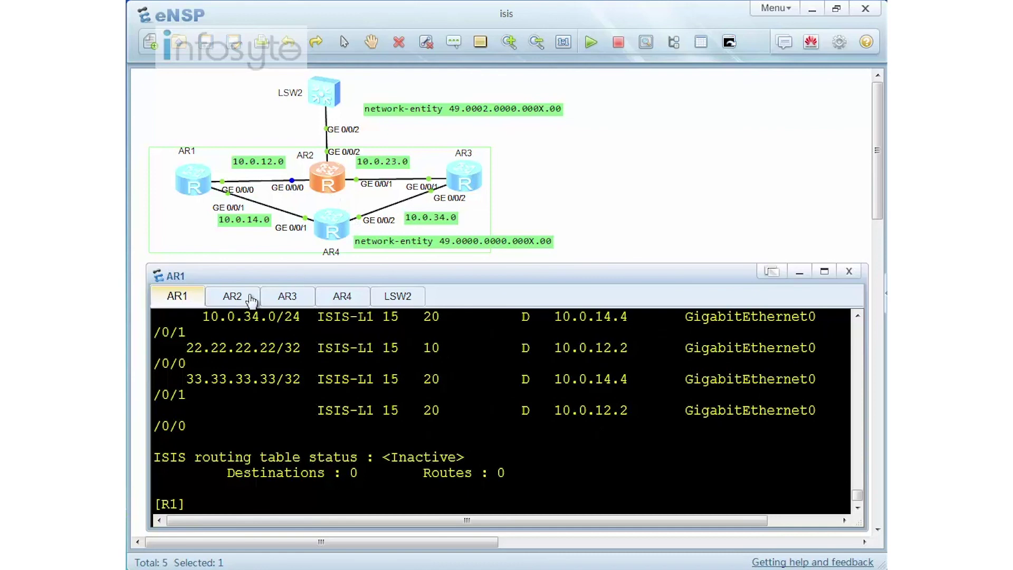
{"action": "left_click", "coordinate": [234, 296]}
{"action": "type", "text": "q"}
{"action": "key", "text": "Return"}
{"action": "type", "text": "dis ip int brief"}
{"action": "key", "text": "Return"}
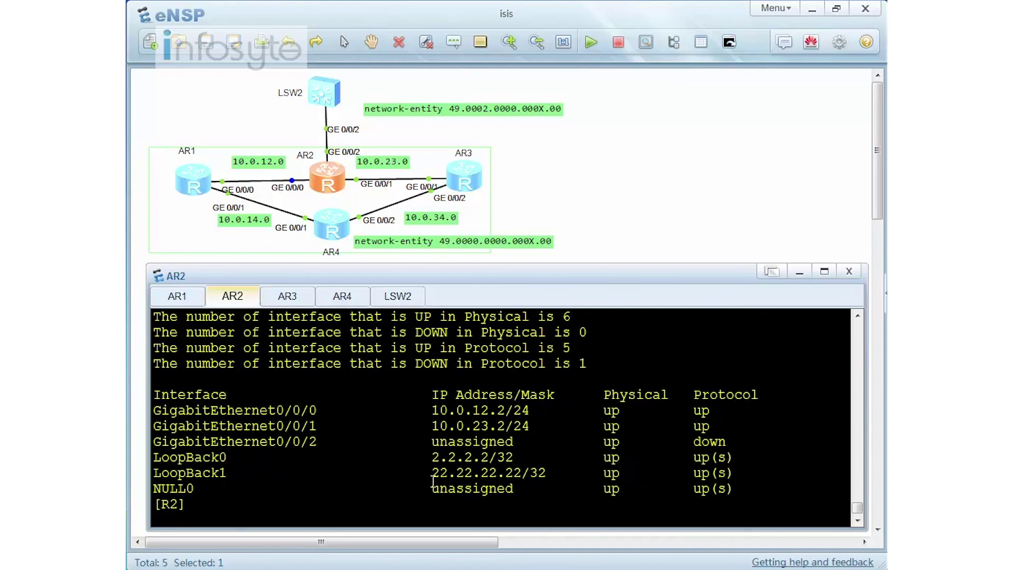
Step: Check AR2's LoopBack1 configuration and disable IS-IS on it with 'undo isis enable'
{"action": "type", "text": "int loo1"}
{"action": "key", "text": "Return"}
{"action": "type", "text": "dis this"}
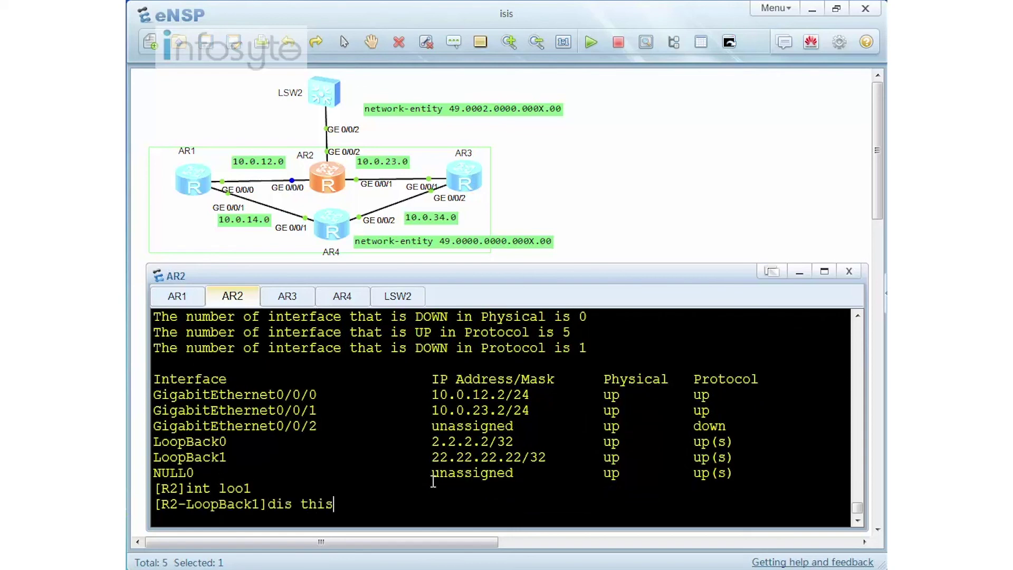
{"action": "key", "text": "Return"}
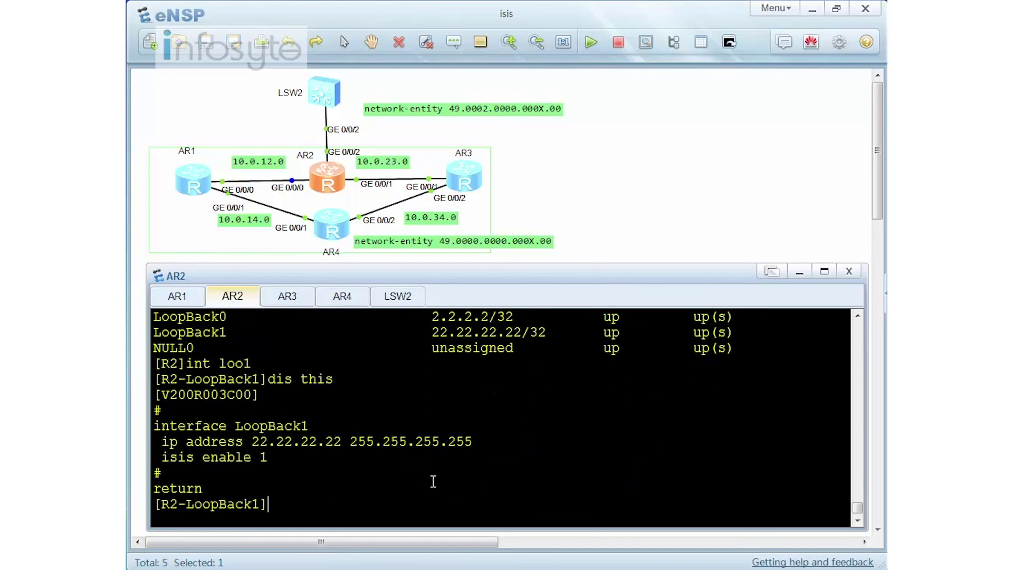
{"action": "type", "text": "undo isis "}
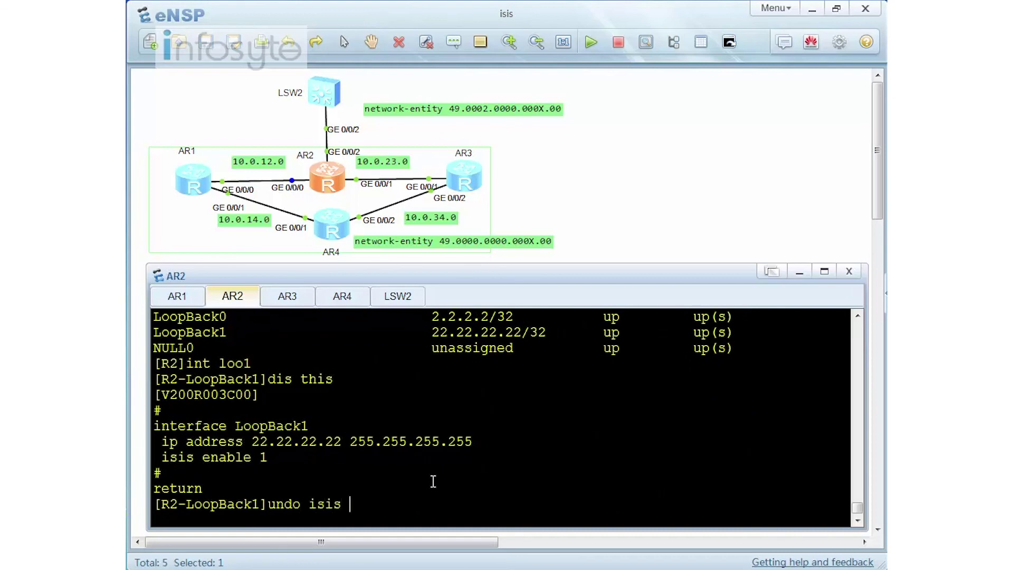
{"action": "type", "text": "e"}
{"action": "key", "text": "Return"}
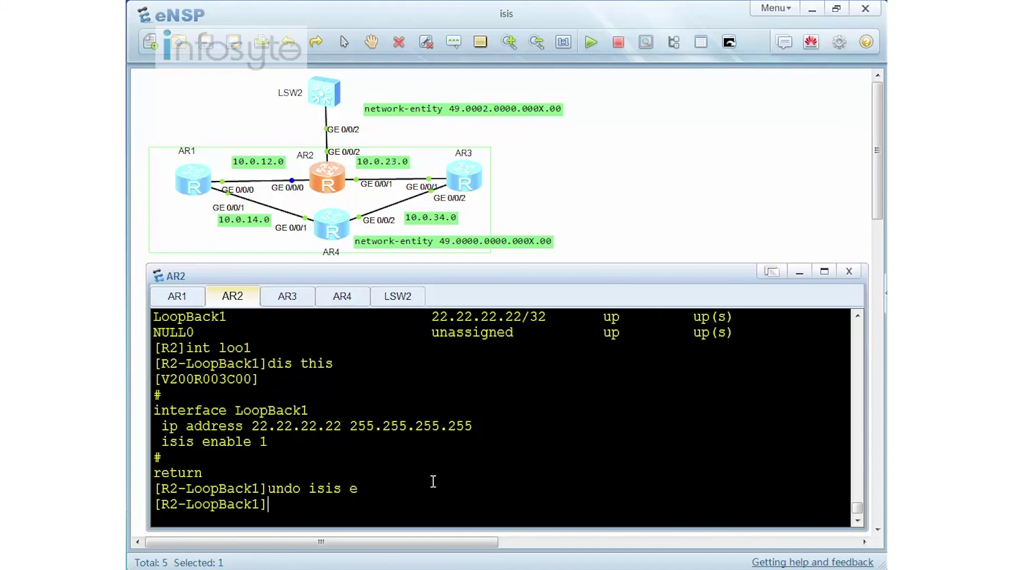
{"action": "type", "text": "q"}
{"action": "key", "text": "Return"}
Step: Apply 'import-route direct' in AR2's IS-IS process
{"action": "type", "text": "isis"}
{"action": "key", "text": "Return"}
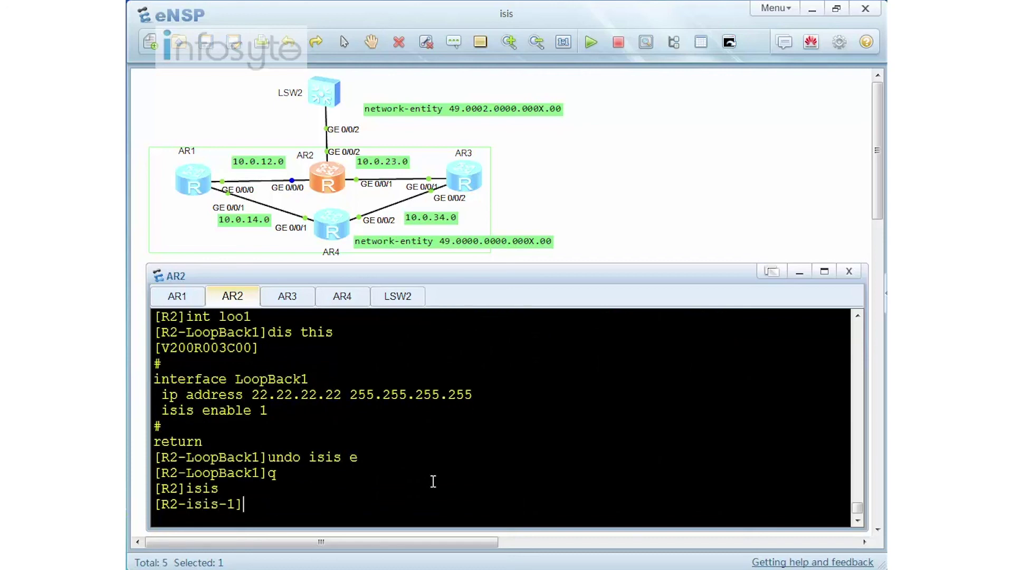
{"action": "type", "text": "im"}
{"action": "key", "text": "Tab"}
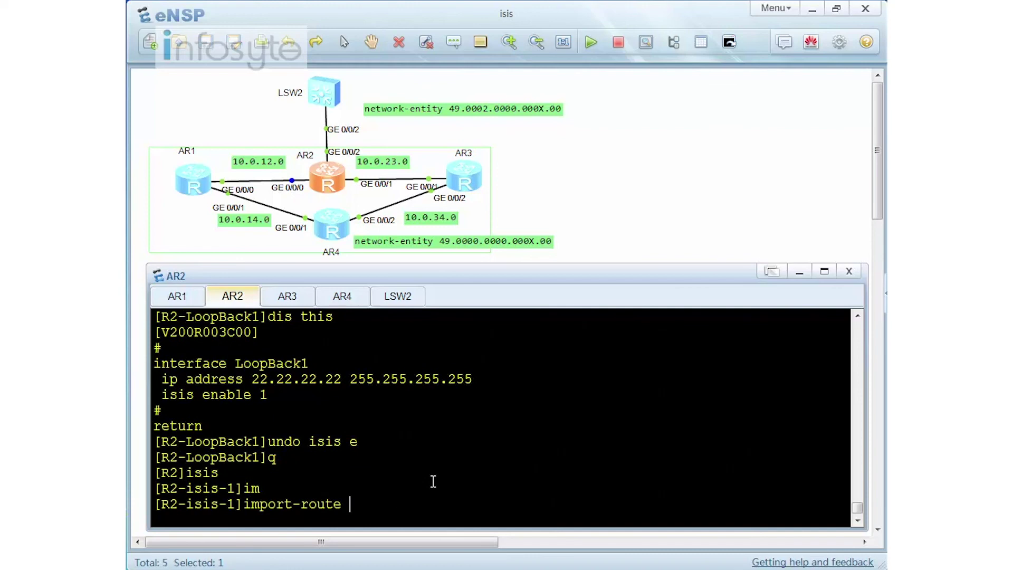
{"action": "type", "text": "di"}
{"action": "key", "text": "Tab"}
{"action": "key", "text": "Return"}
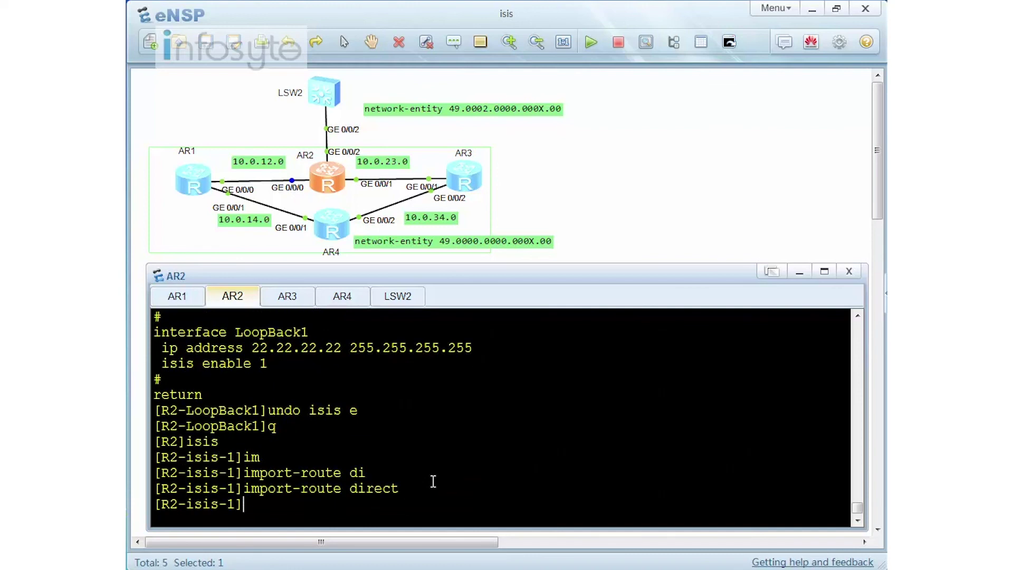
Step: On AR1's console, rerun 'dis ip routing-table p isis' and review the output
{"action": "left_click", "coordinate": [178, 297]}
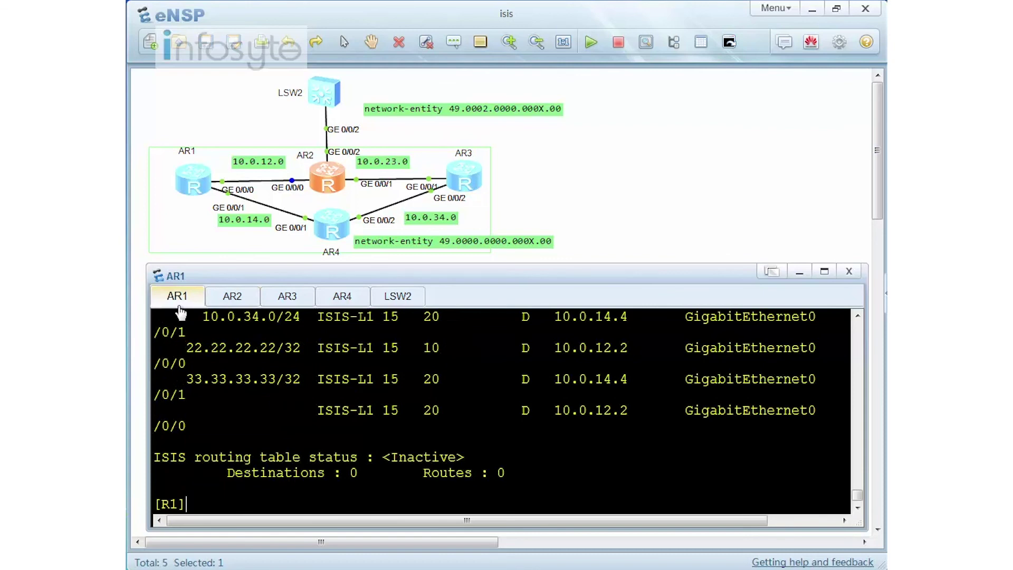
{"action": "key", "text": "Return"}
{"action": "key", "text": "Up"}
{"action": "key", "text": "Return"}
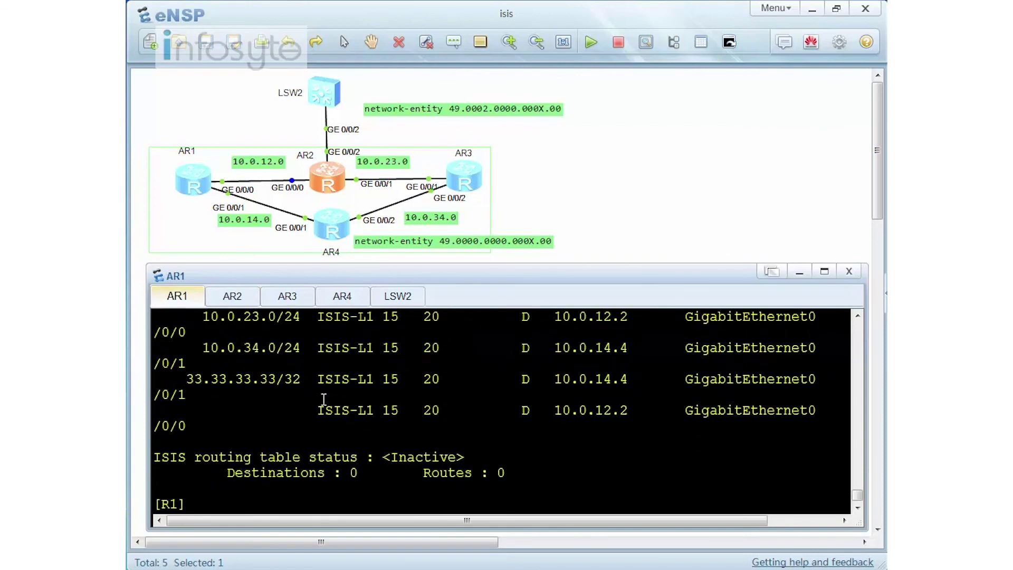
{"action": "scroll", "coordinate": [324, 399], "scroll_direction": "up", "scroll_amount": 4}
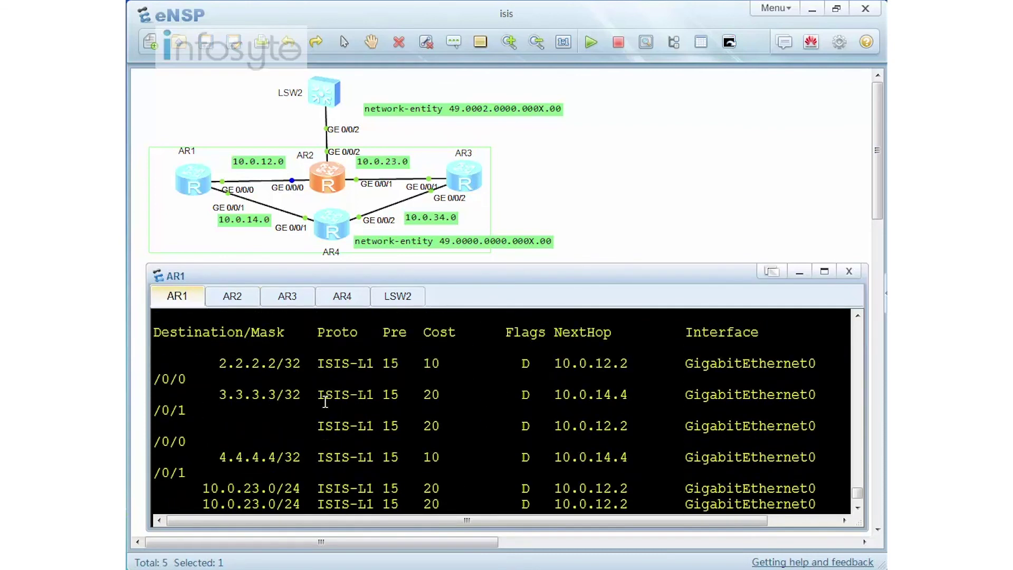
{"action": "scroll", "coordinate": [325, 401], "scroll_direction": "down", "scroll_amount": 3}
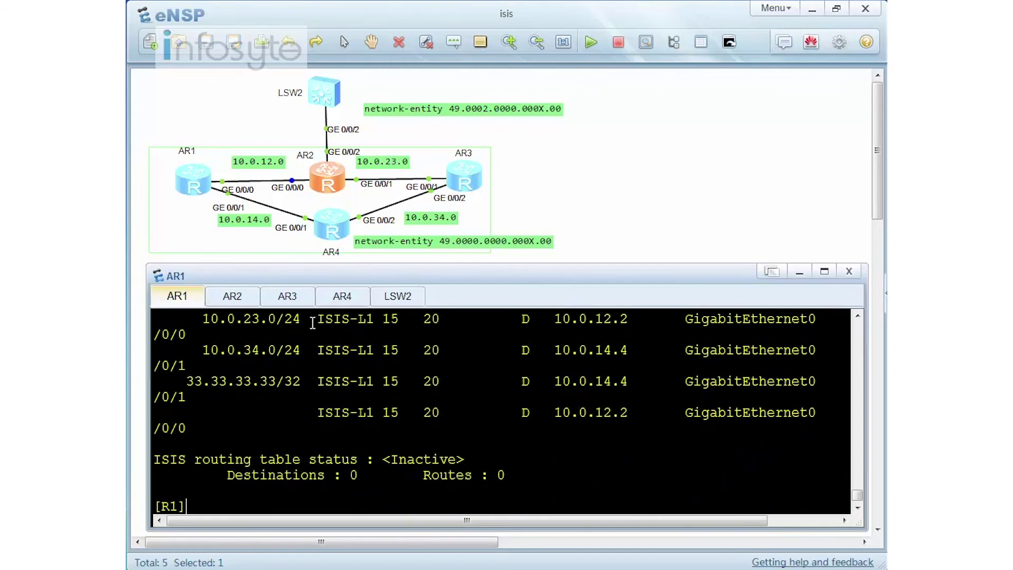
Step: Refresh AR1's IS-IS routing table again, confirming 6 destinations and 8 ISIS-L1 routes
{"action": "key", "text": "Return"}
{"action": "key", "text": "Up"}
{"action": "key", "text": "Return"}
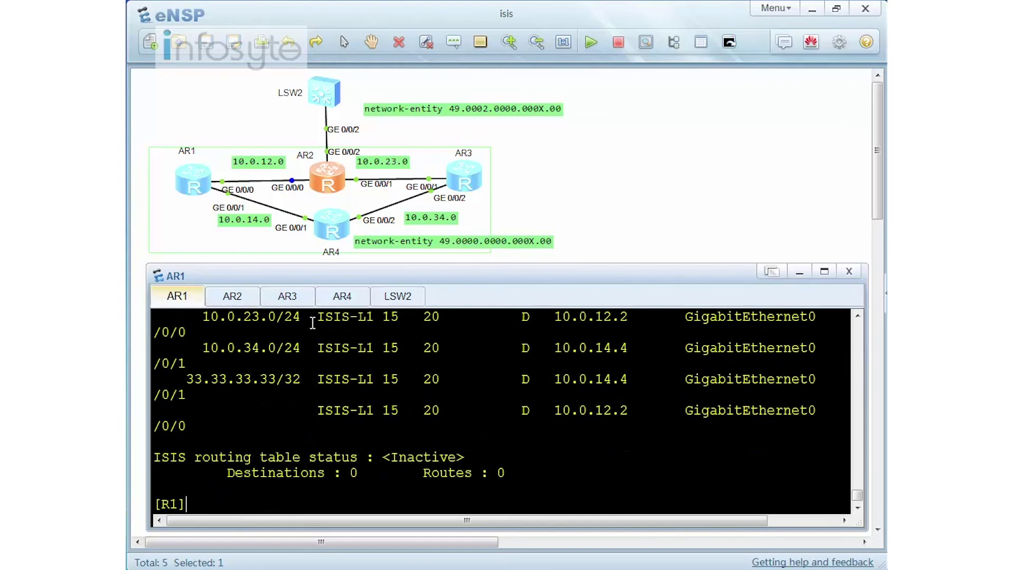
{"action": "scroll", "coordinate": [343, 396], "scroll_direction": "up", "scroll_amount": 3}
{"action": "scroll", "coordinate": [356, 389], "scroll_direction": "up", "scroll_amount": 2}
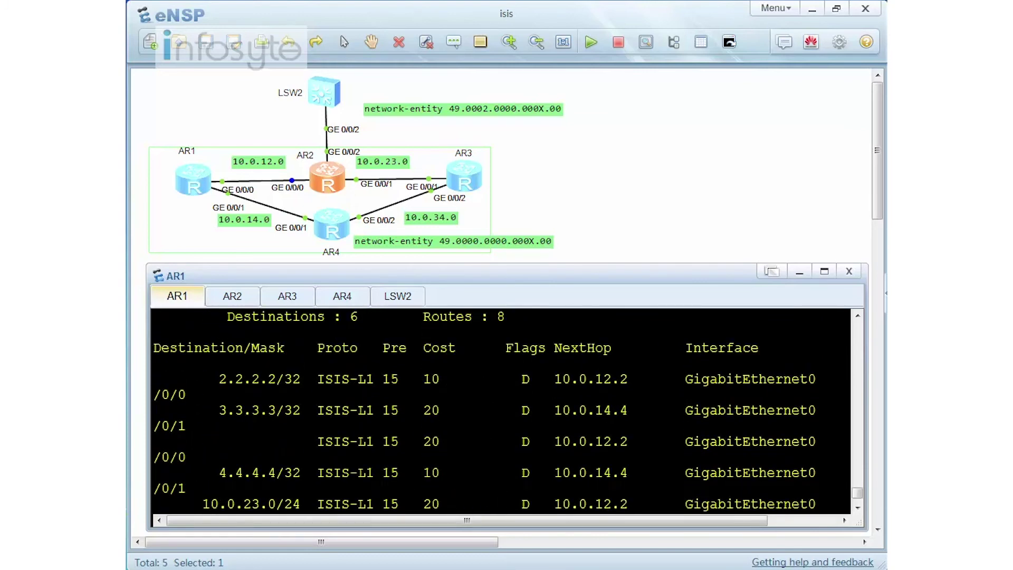
{"action": "scroll", "coordinate": [537, 441], "scroll_direction": "down", "scroll_amount": 4}
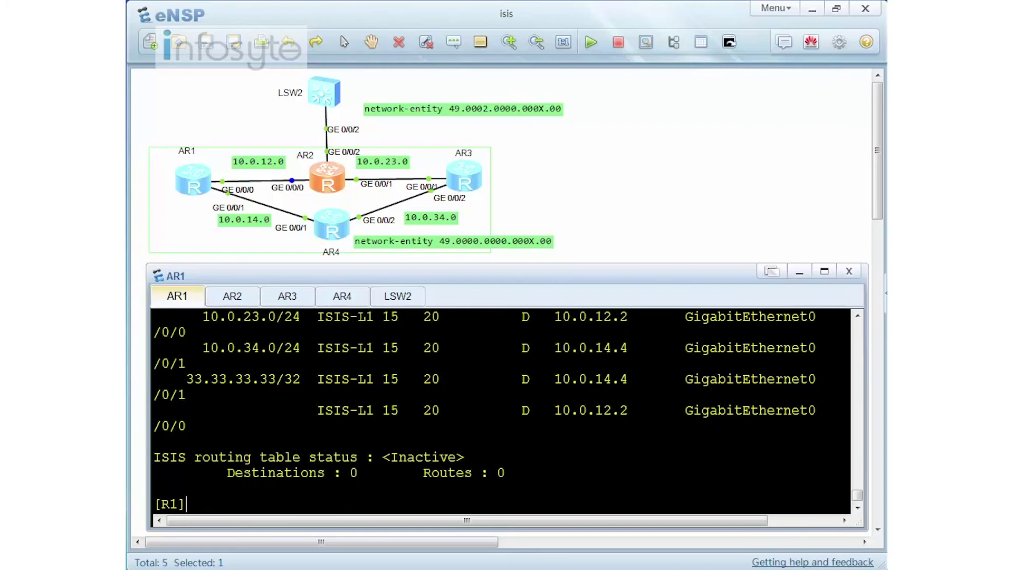